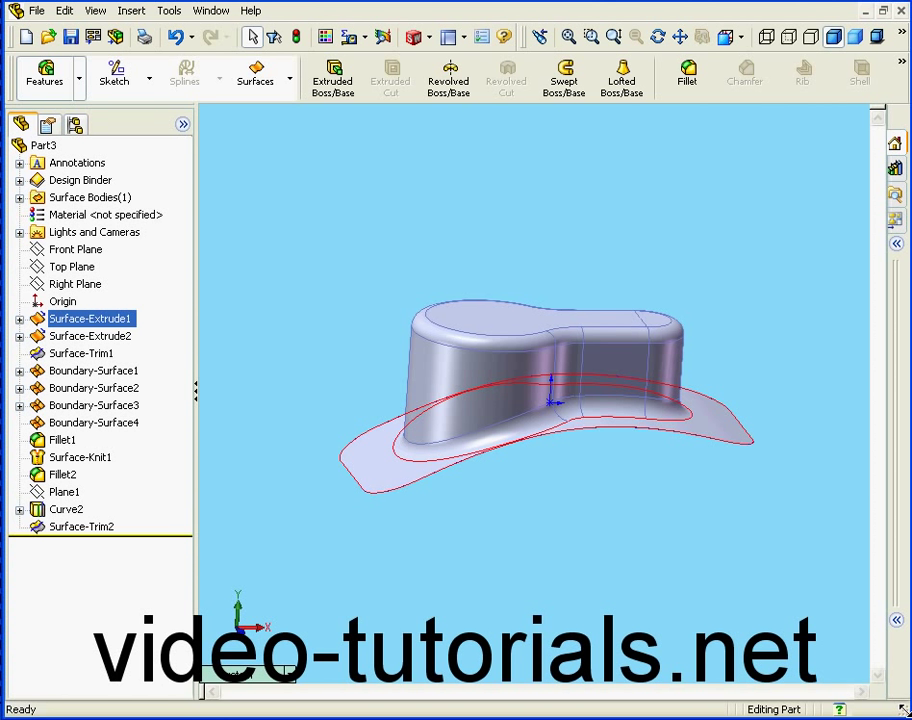
- Start a Thicken feature on the hat surface Surface-Trim2
click(350, 326)
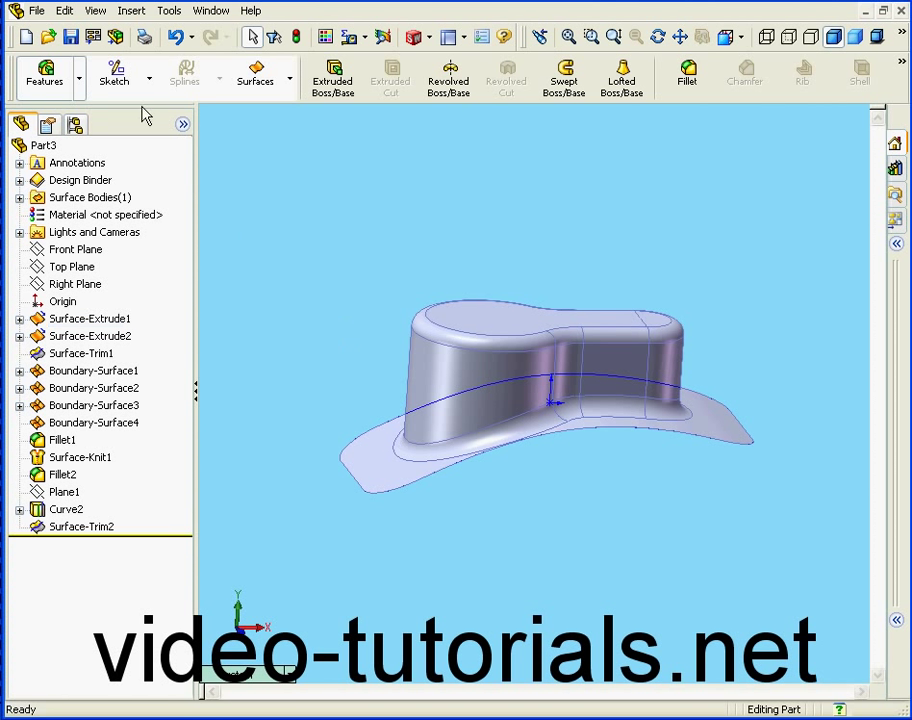
click(130, 12)
mouse_move(120, 36)
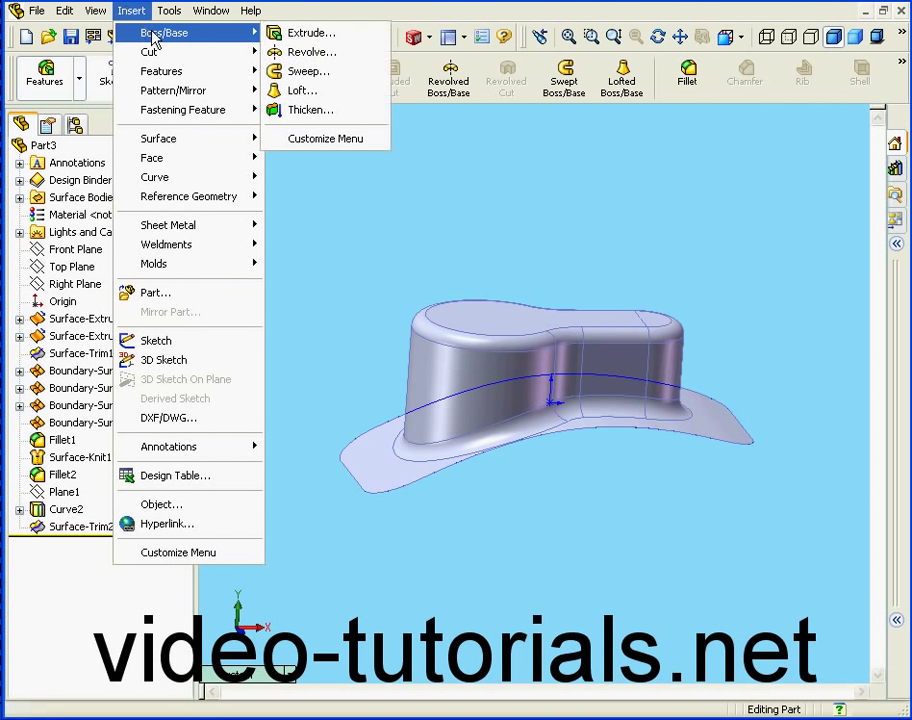
click(312, 110)
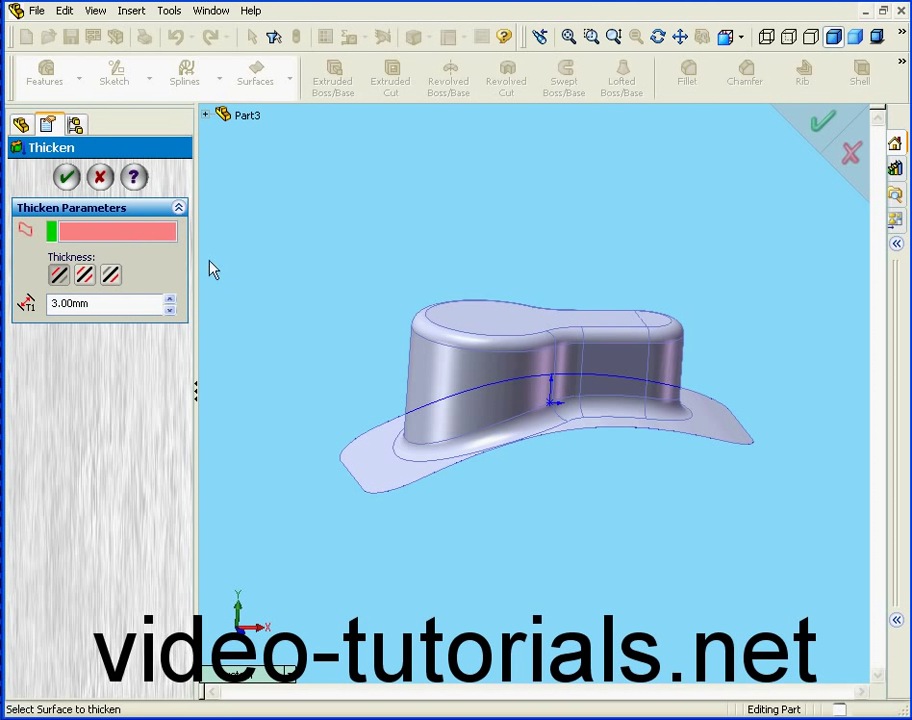
click(470, 378)
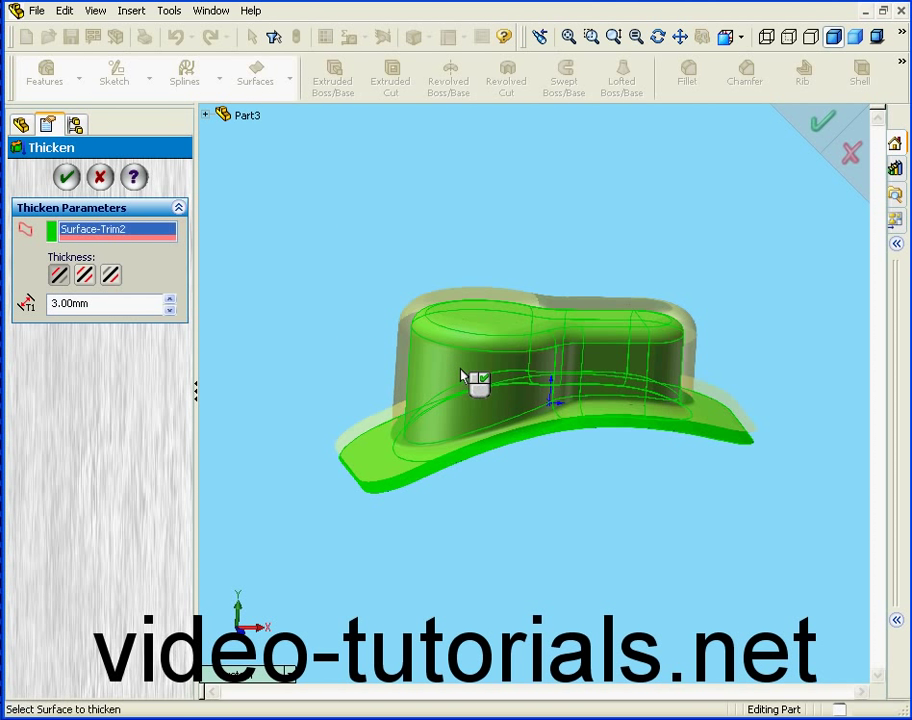
- Try the flip and both-sides directions, then settle on a one-sided 1 mm thickness
click(86, 276)
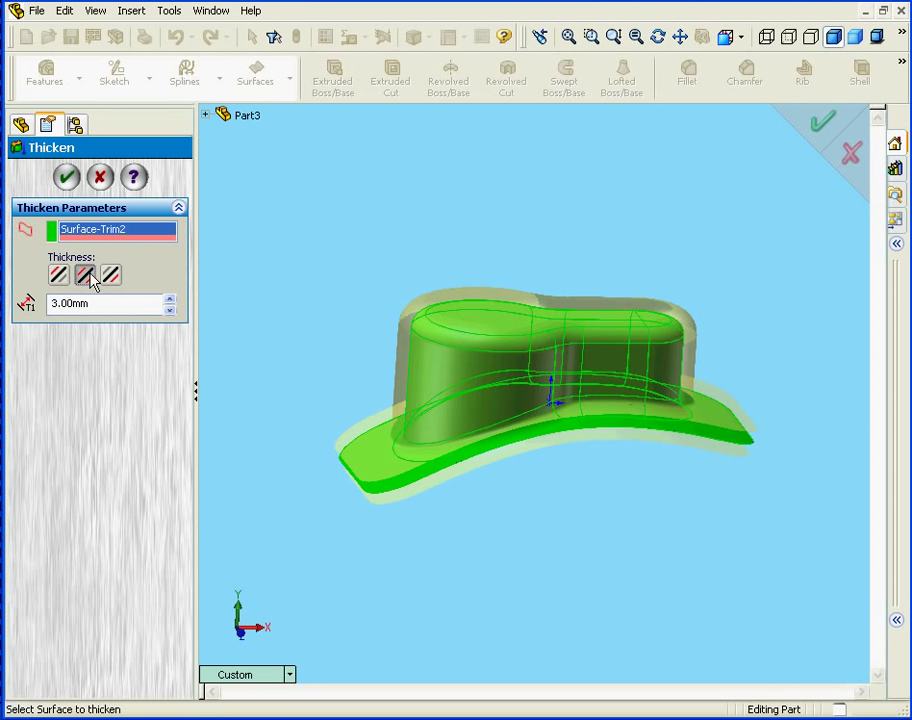
click(111, 277)
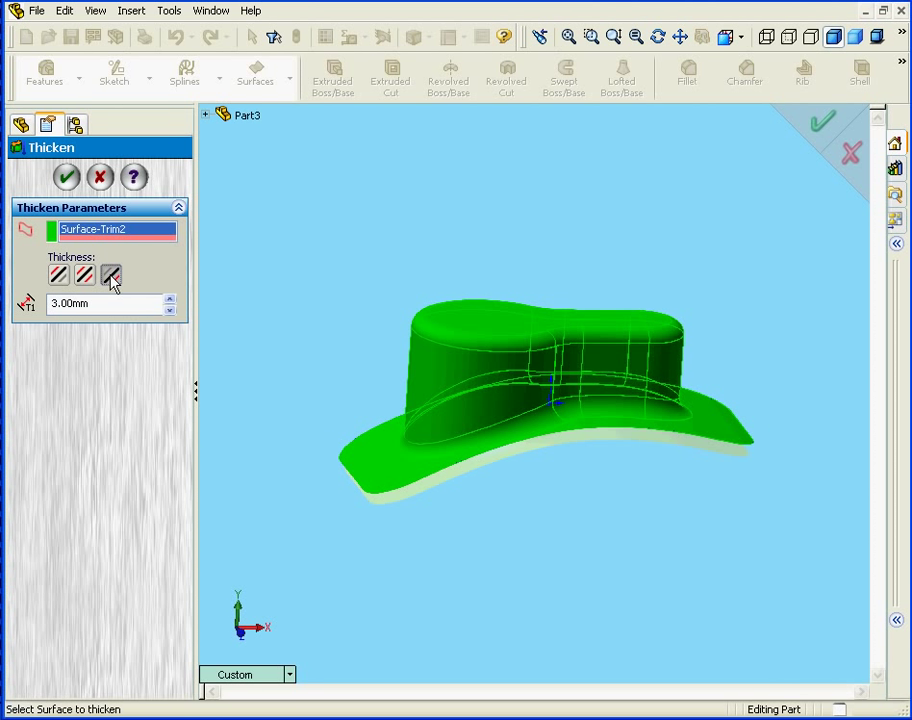
click(60, 277)
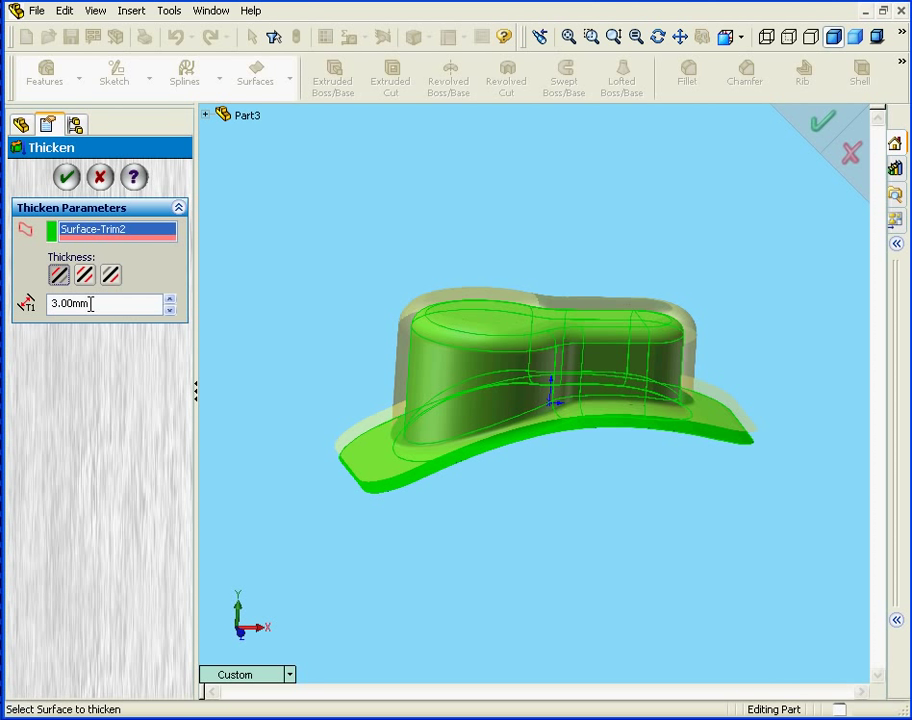
key(Tab)
text(1)
key(Return)
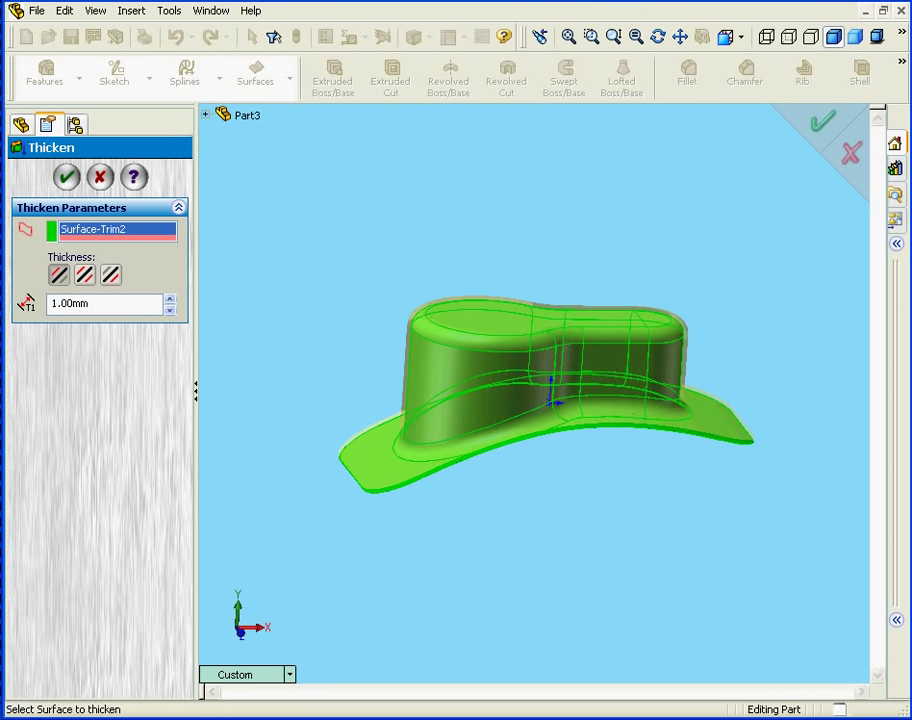
click(66, 176)
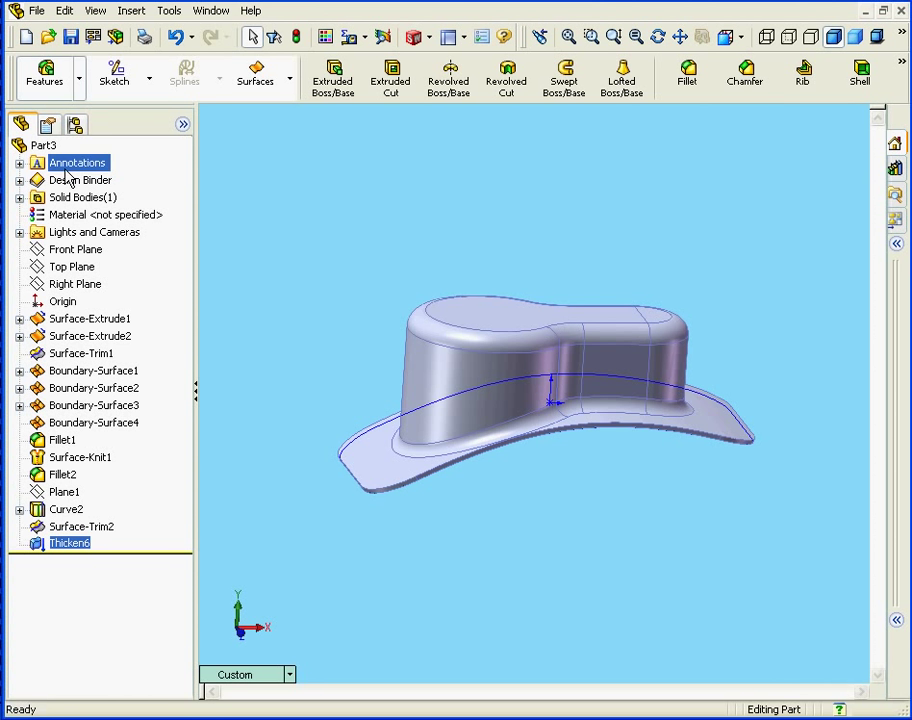
middle_drag(609, 378, 574, 388)
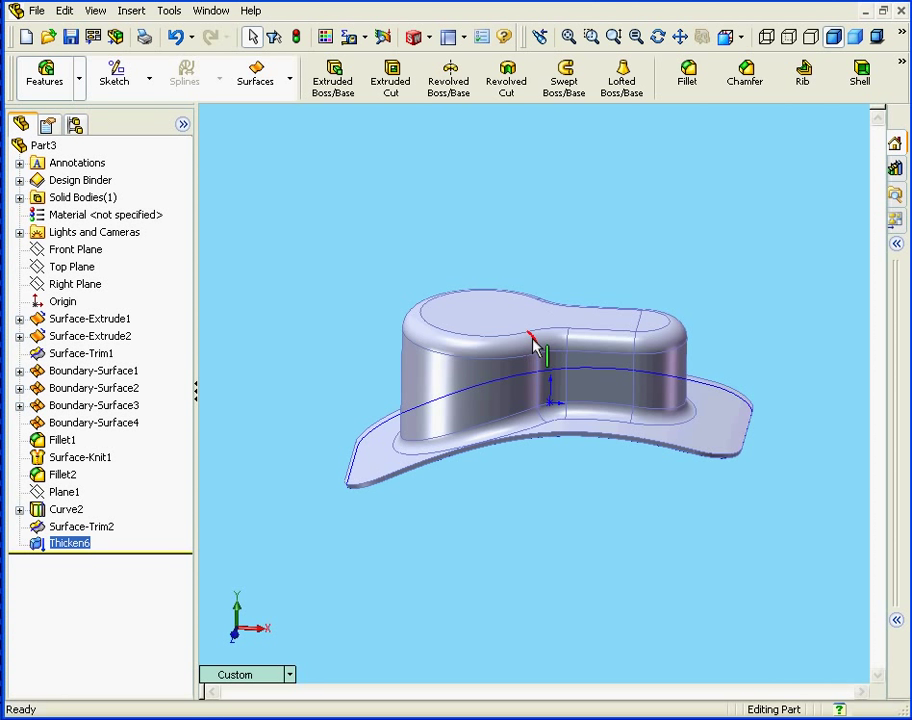
- Delete the Thicken6 feature and confirm
right_click(63, 547)
click(136, 656)
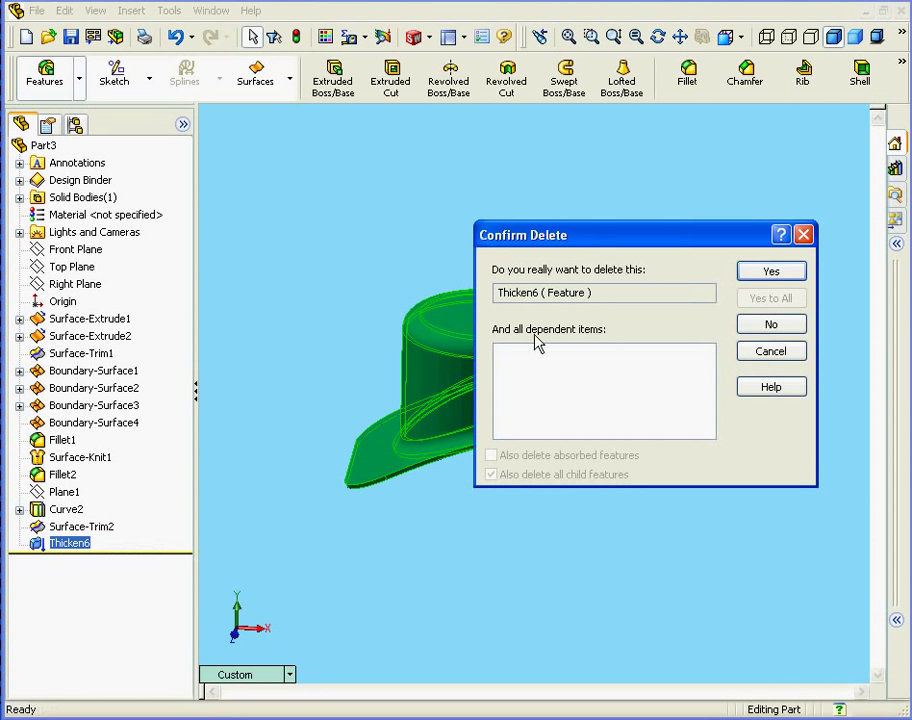
click(765, 271)
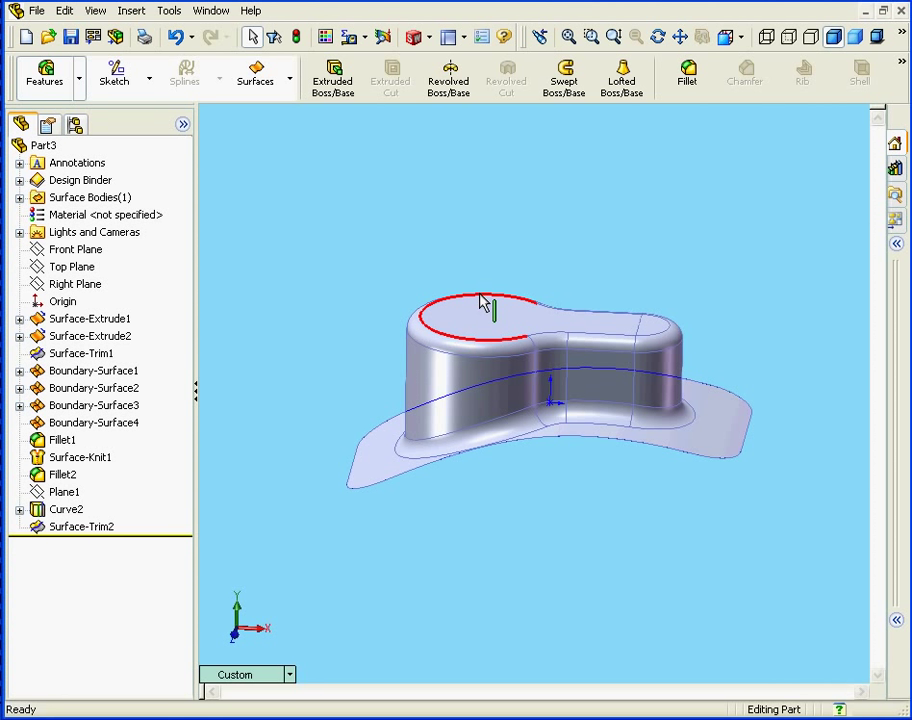
- Suppress the Fillet2 top-edge fillet, then select Surface-Knit1
right_click(58, 475)
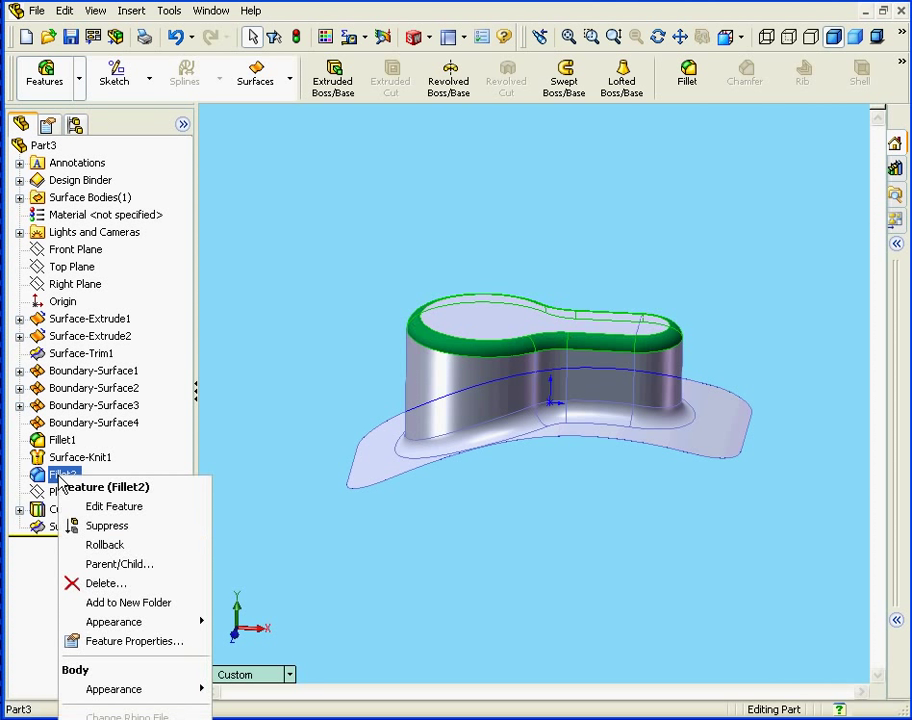
click(137, 531)
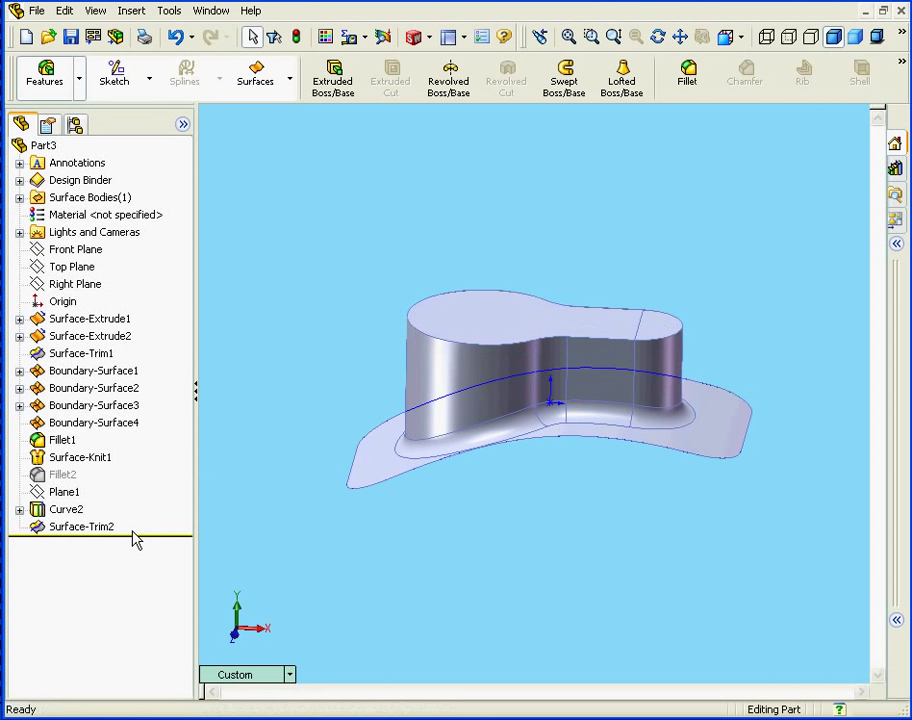
click(68, 463)
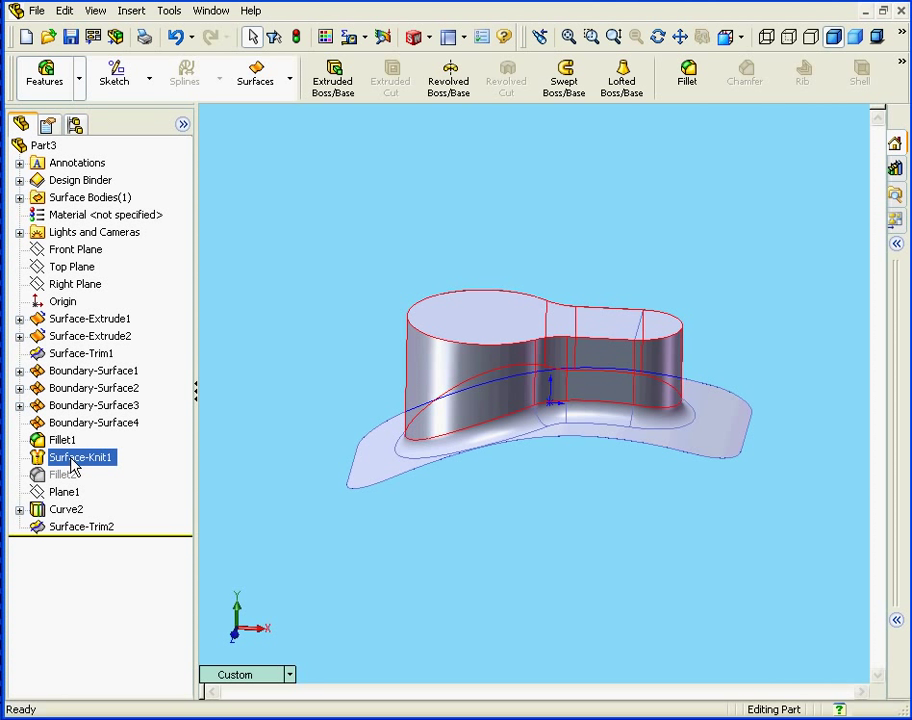
- Edit Surface-Knit1 to drop Fillet1, knitting only Boundary-Surface1 to 4
right_click(72, 462)
click(132, 489)
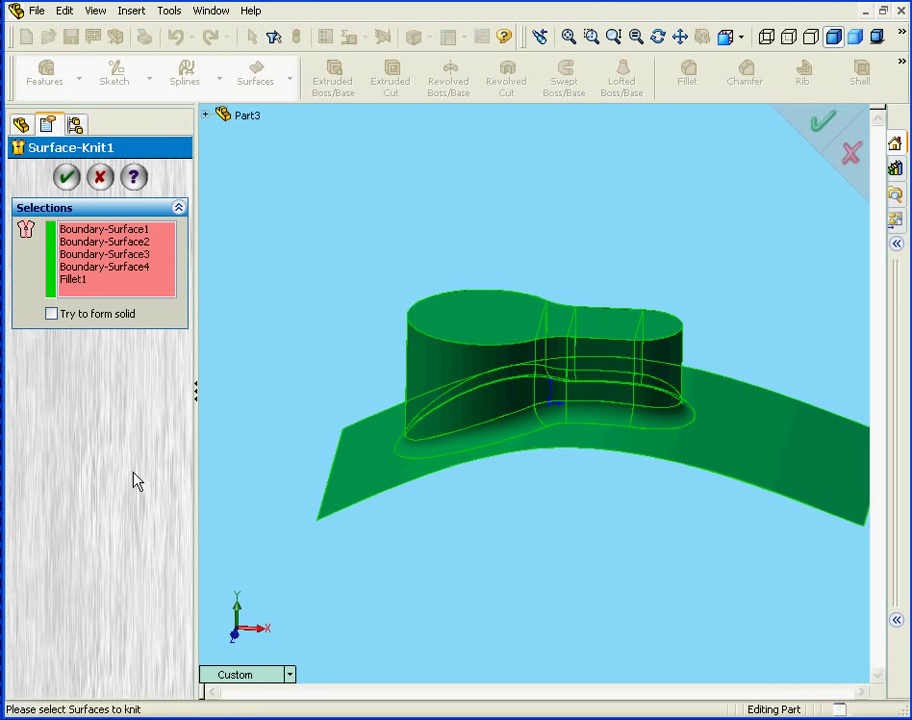
click(85, 282)
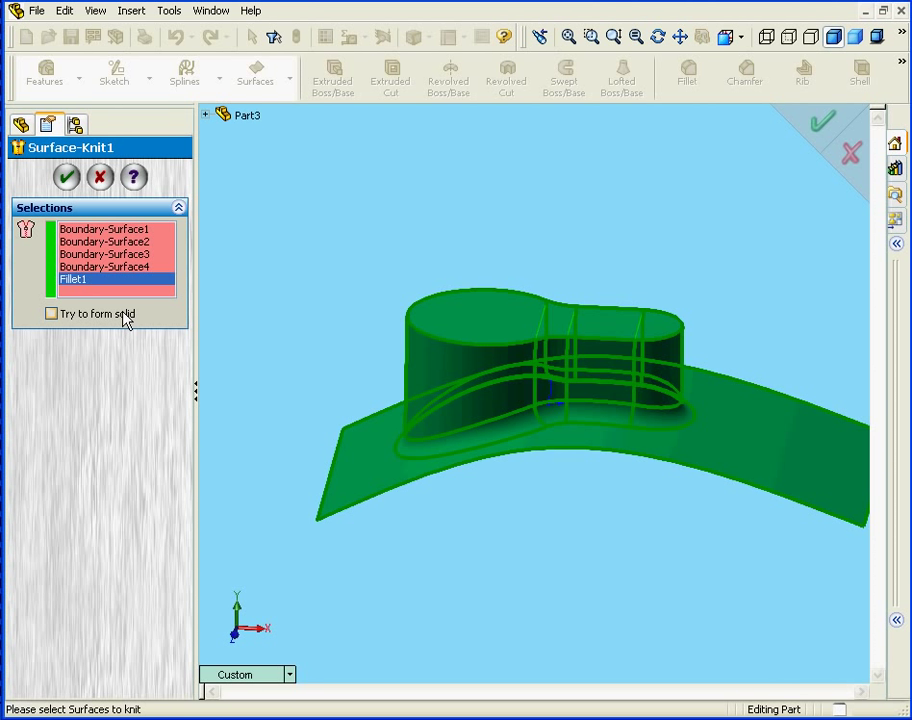
key(Delete)
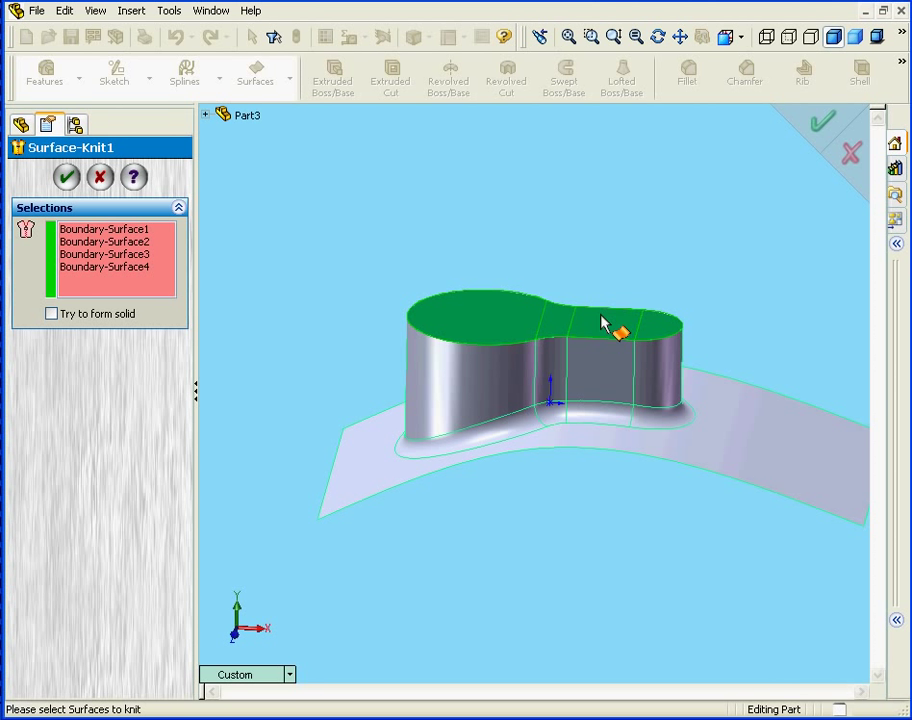
click(66, 177)
click(128, 320)
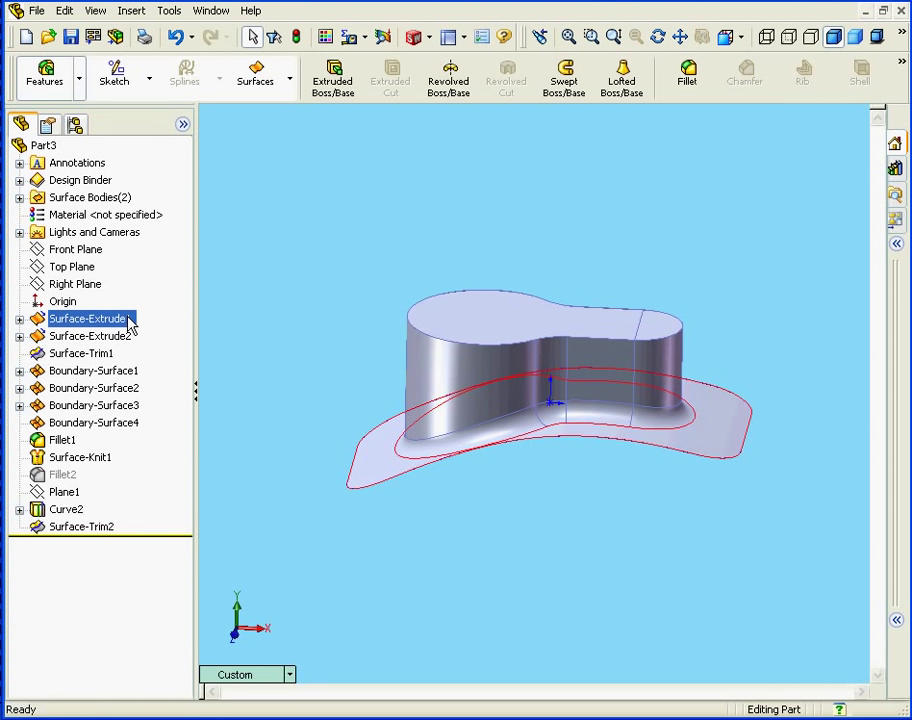
- Thicken Surface-Trim2 by 2 mm into a solid, creating Thicken7
click(132, 11)
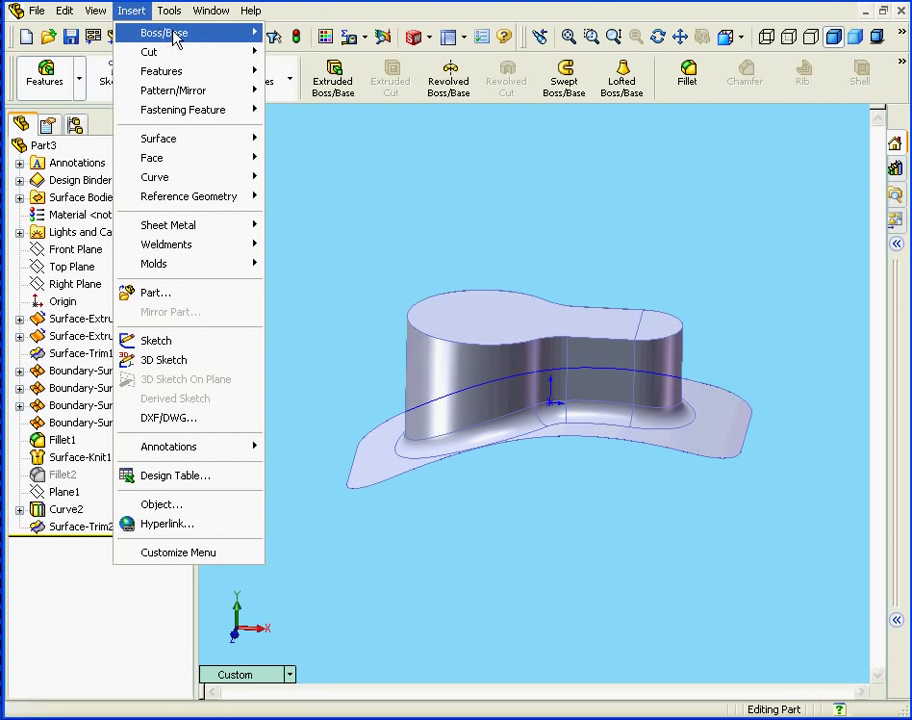
mouse_move(177, 34)
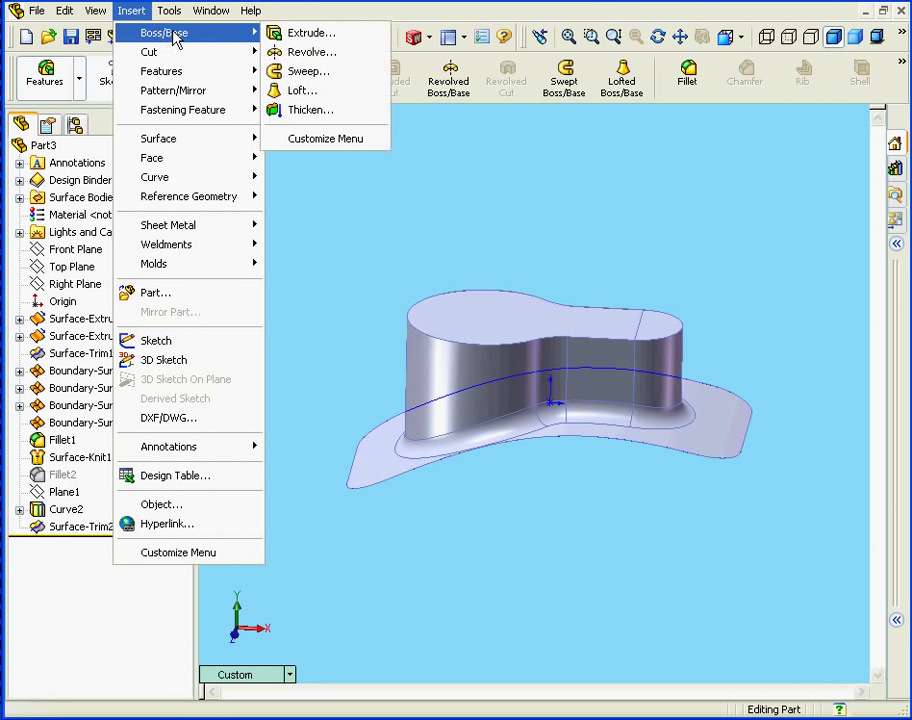
click(329, 111)
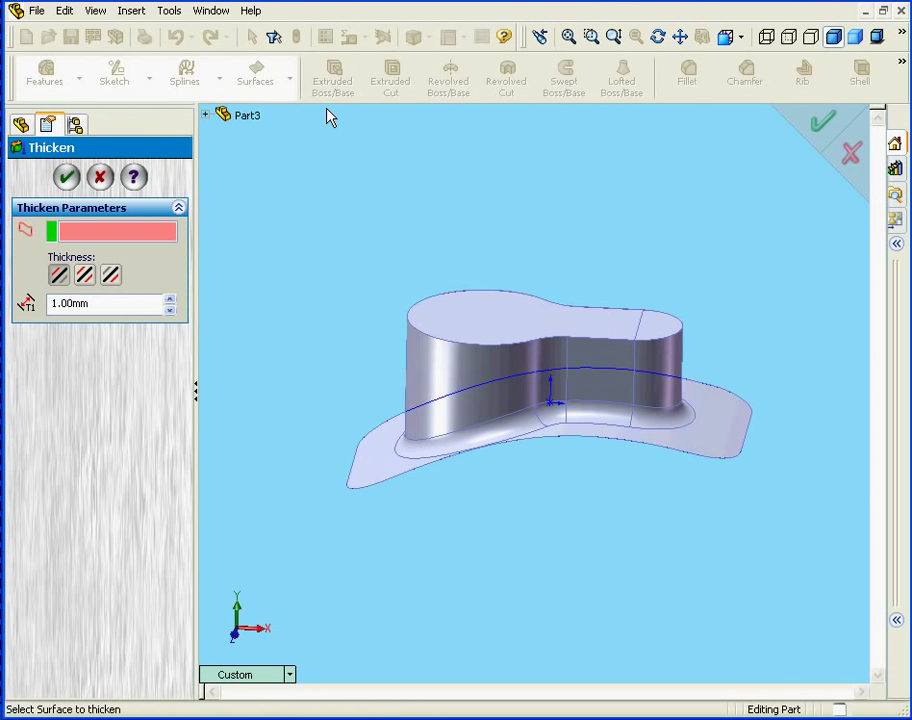
click(445, 380)
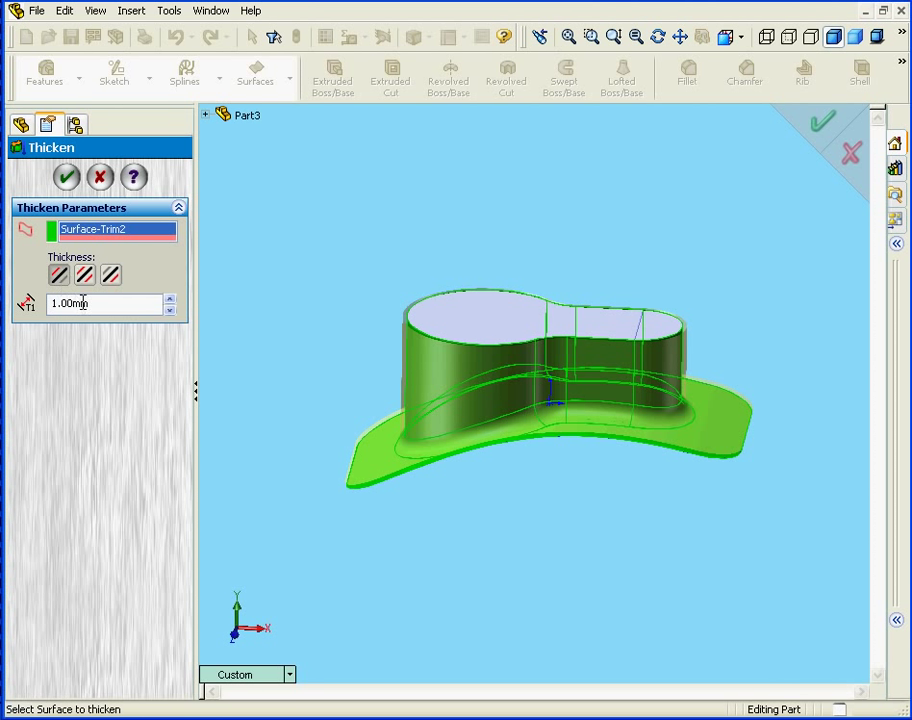
drag(95, 303, 30, 302)
text(2)
key(Return)
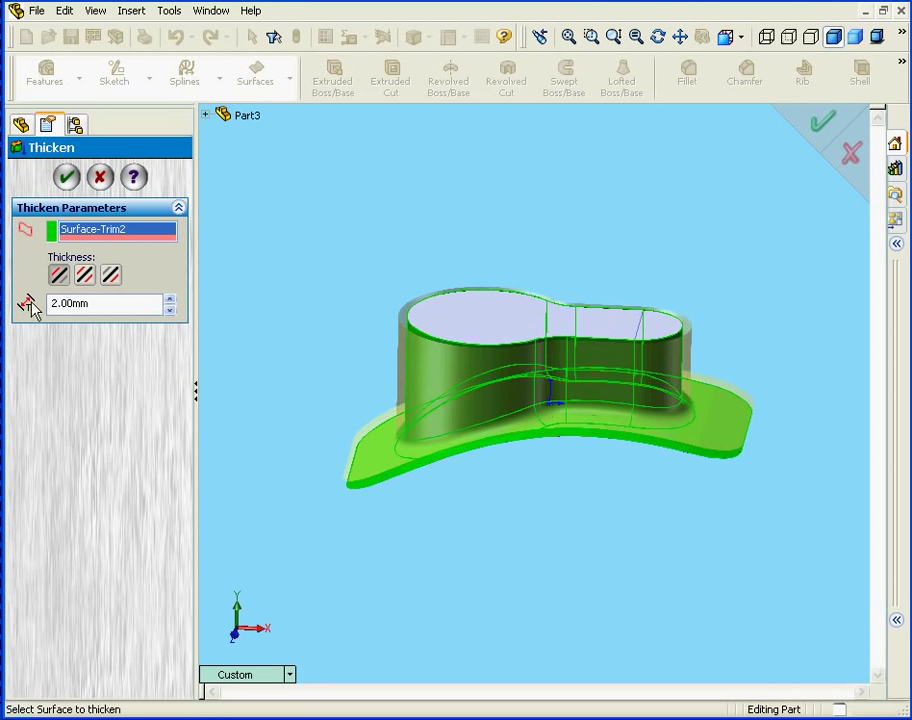
click(67, 177)
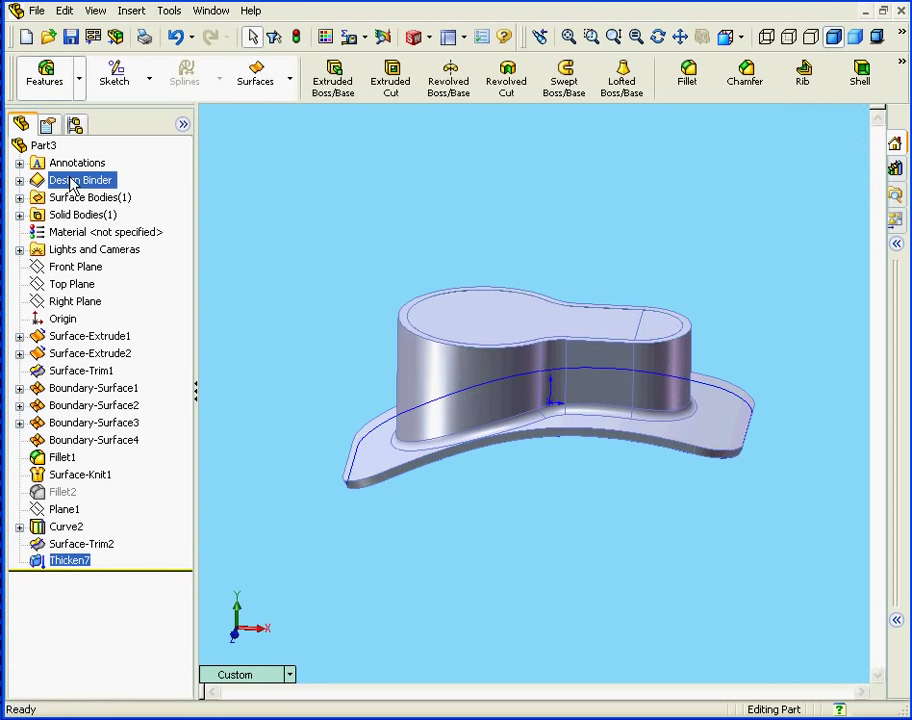
- Start a Thicken feature on the knitted top surface Surface-Knit1
click(131, 10)
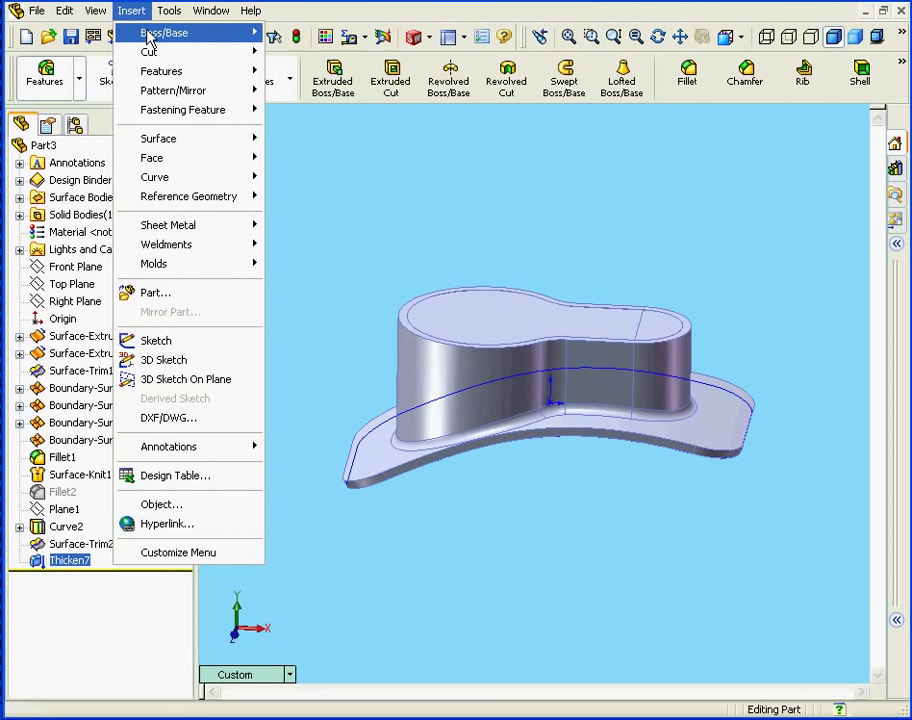
mouse_move(148, 36)
click(308, 114)
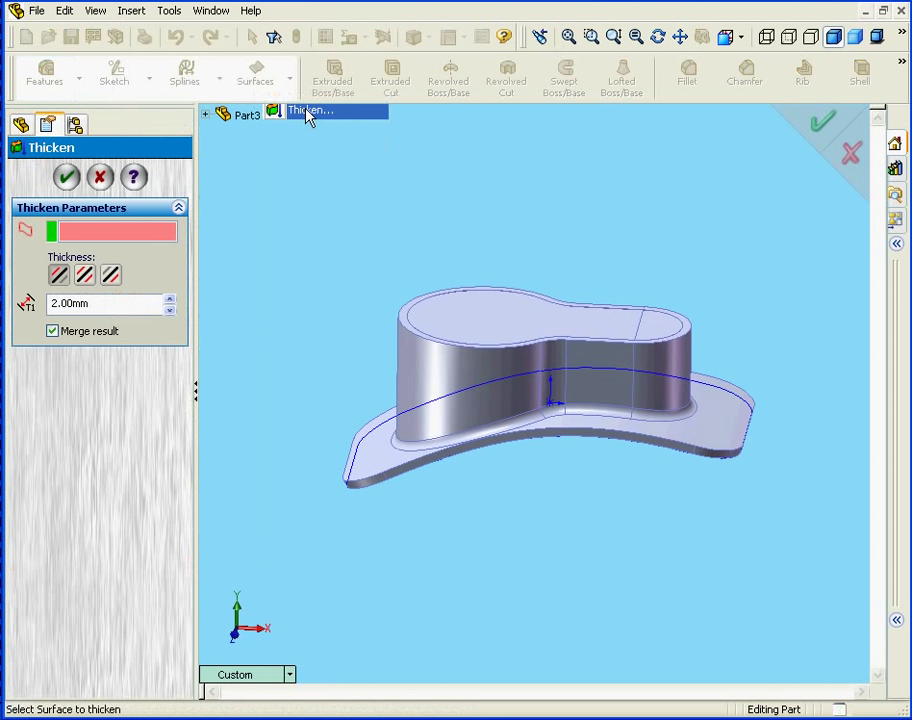
click(500, 331)
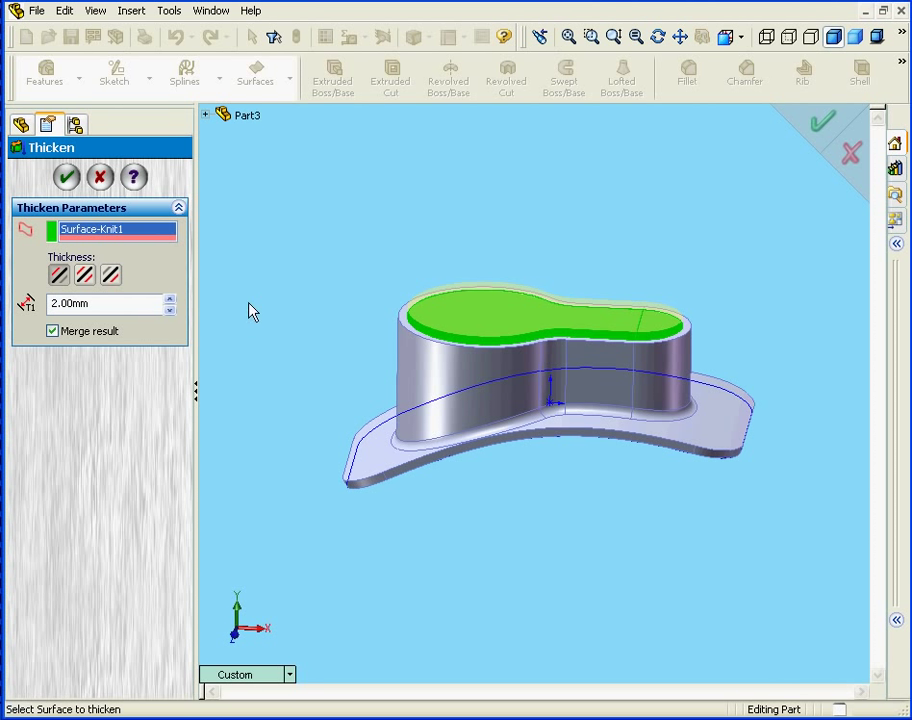
- Thicken it 4 mm on both sides, turning off Merge result after the rebuild error
click(110, 275)
drag(96, 306, 35, 328)
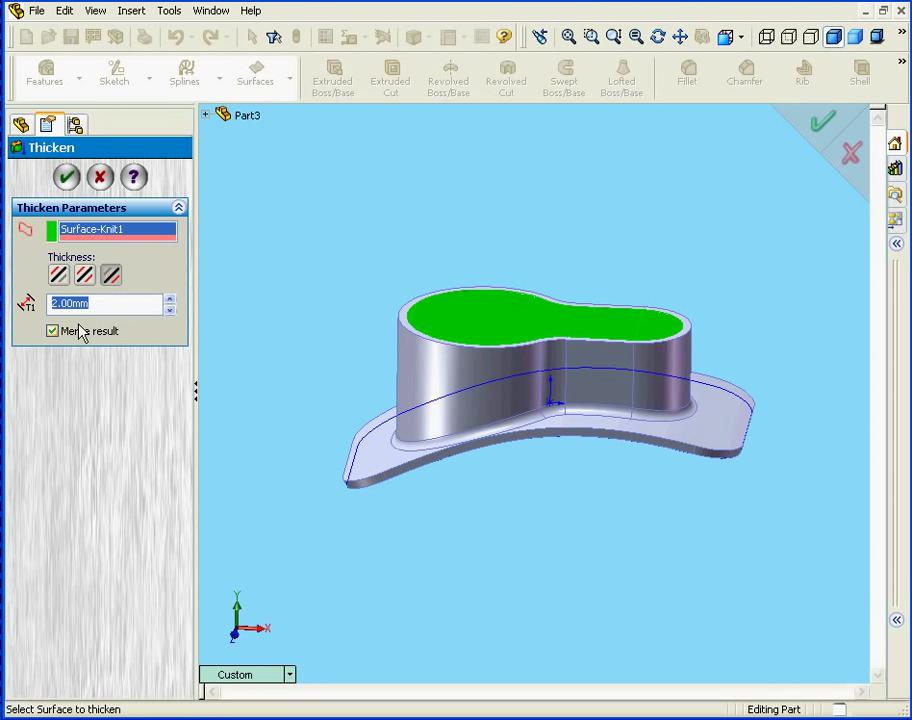
text(4)
key(Return)
click(67, 178)
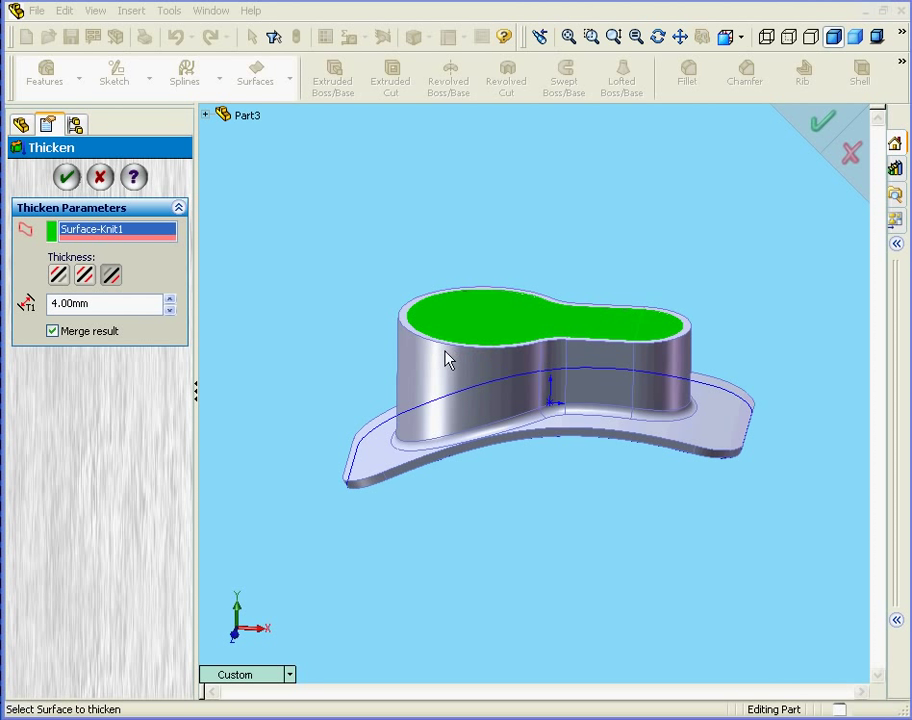
click(52, 331)
click(66, 177)
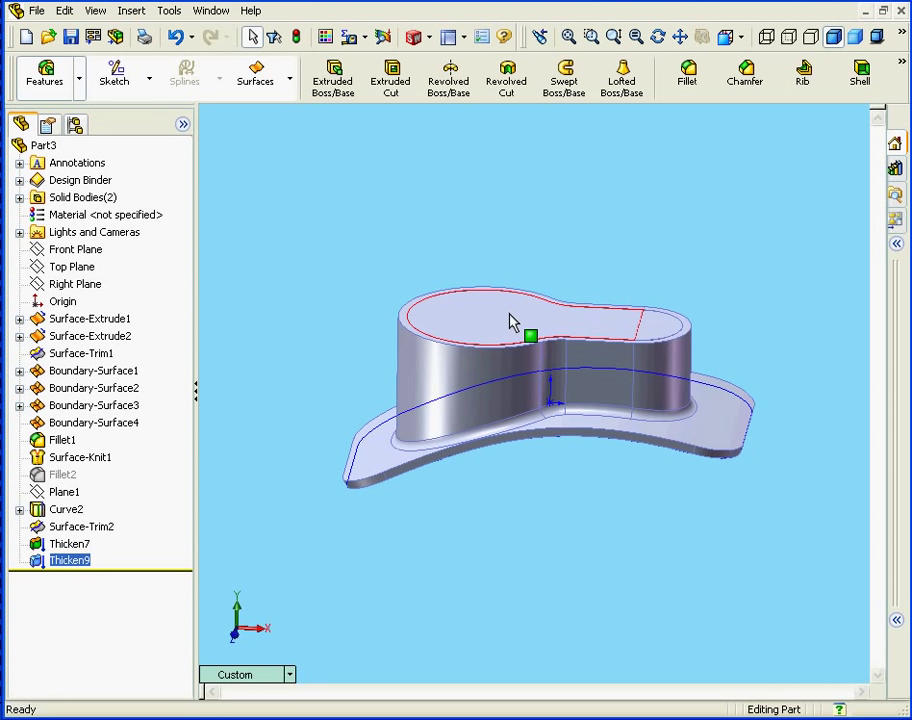
- Inspect the hat's top face, crown curve and crown side wall
click(492, 340)
click(501, 390)
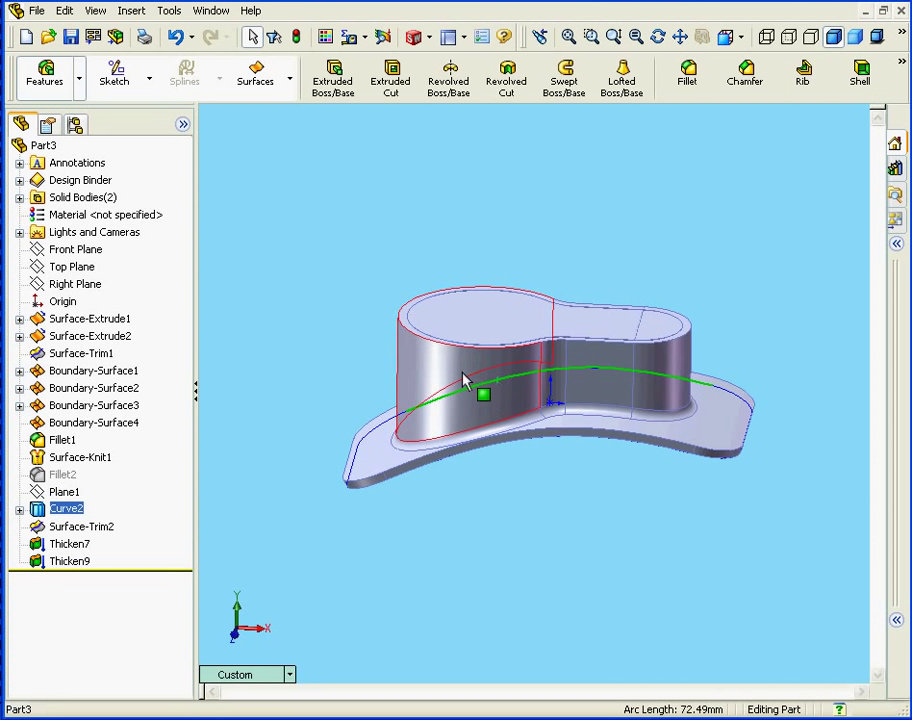
click(458, 378)
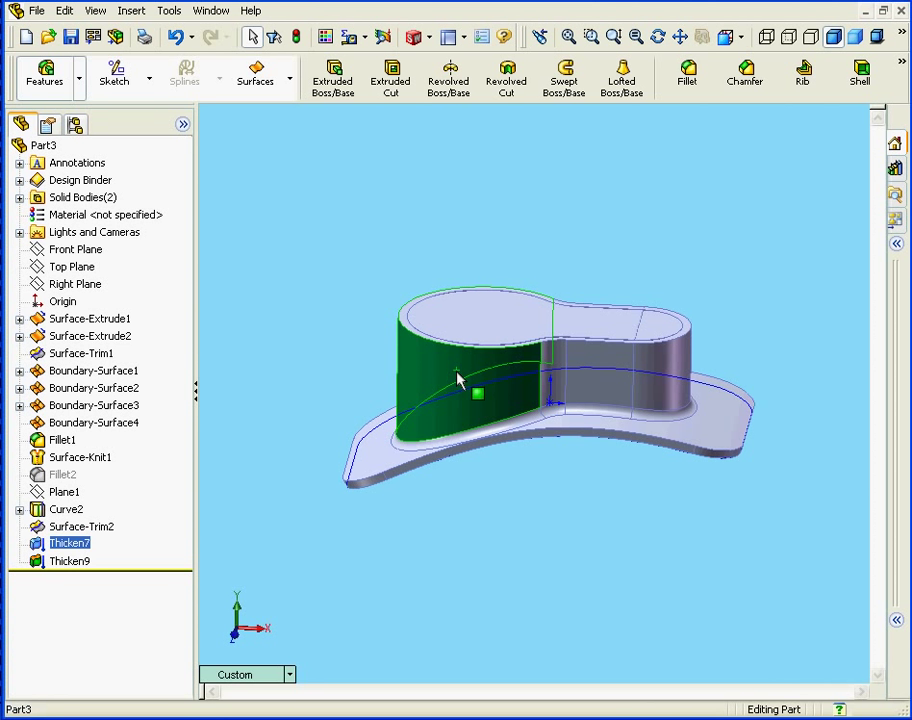
- Delete the Thicken9 feature from the FeatureManager tree
click(69, 564)
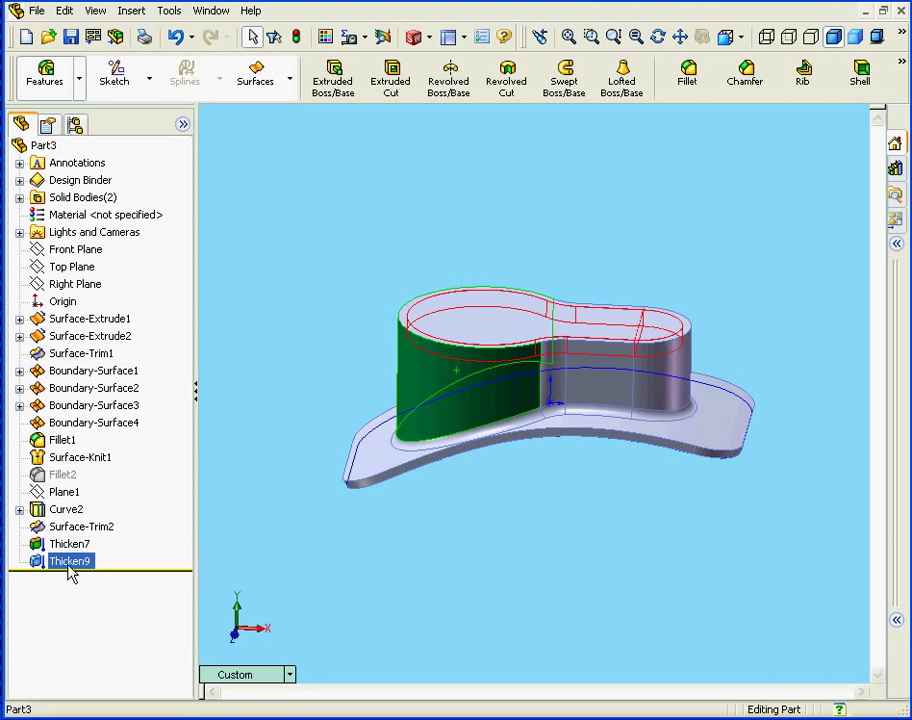
right_click(69, 566)
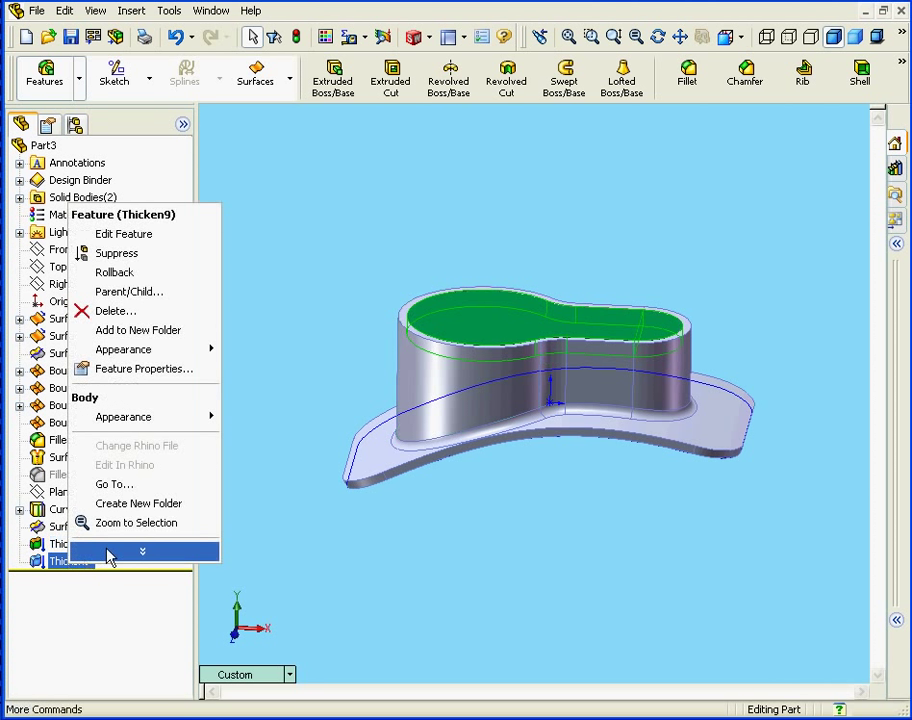
click(131, 316)
click(790, 272)
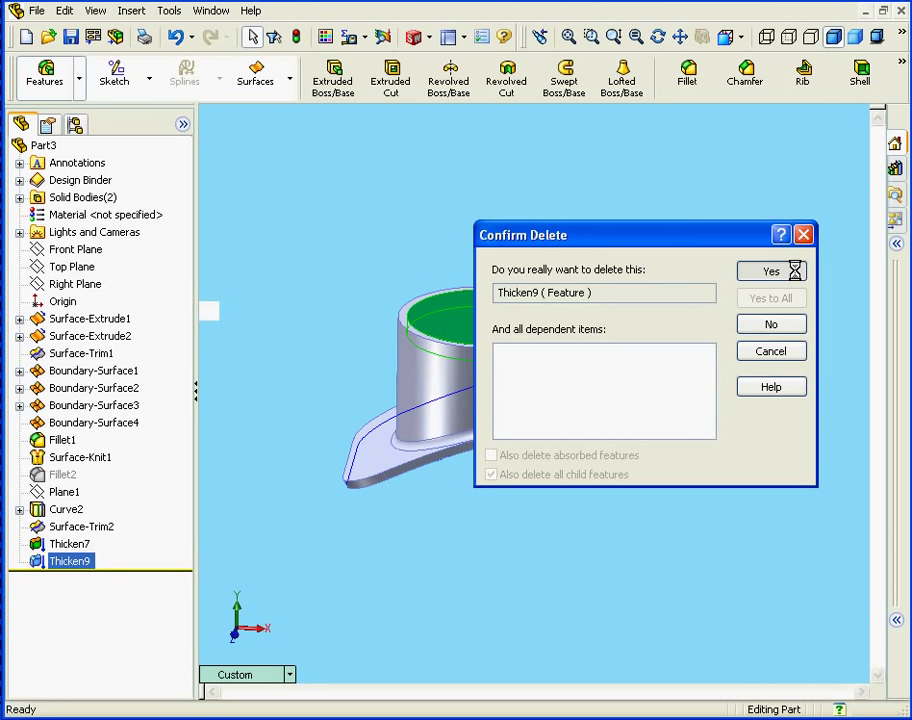
- Edit Thicken7 so Surface-Trim2 is thickened 2 mm on both sides
click(57, 566)
right_click(62, 566)
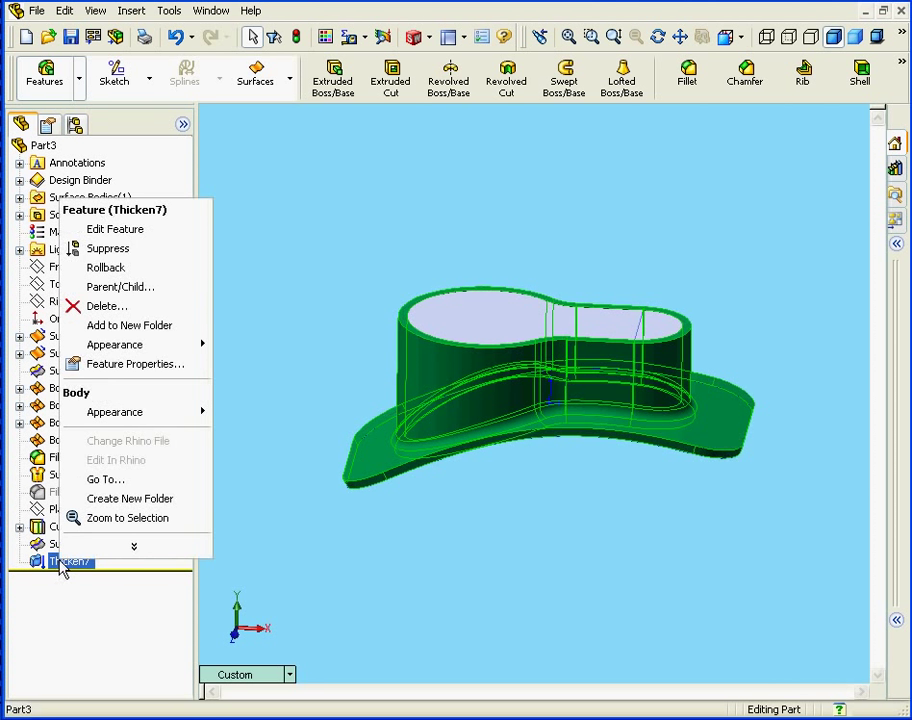
click(141, 236)
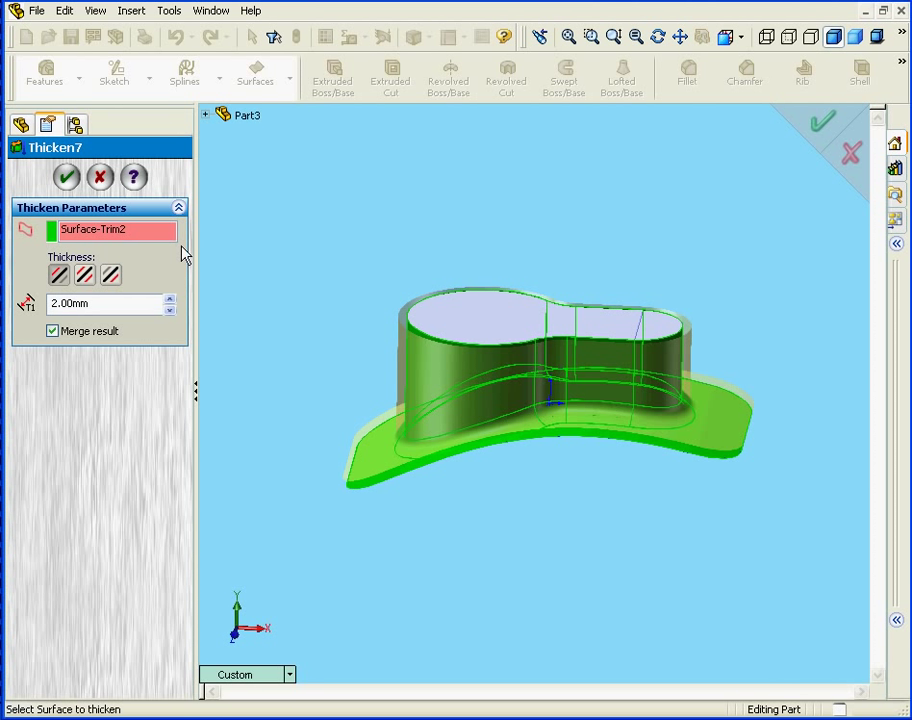
click(112, 277)
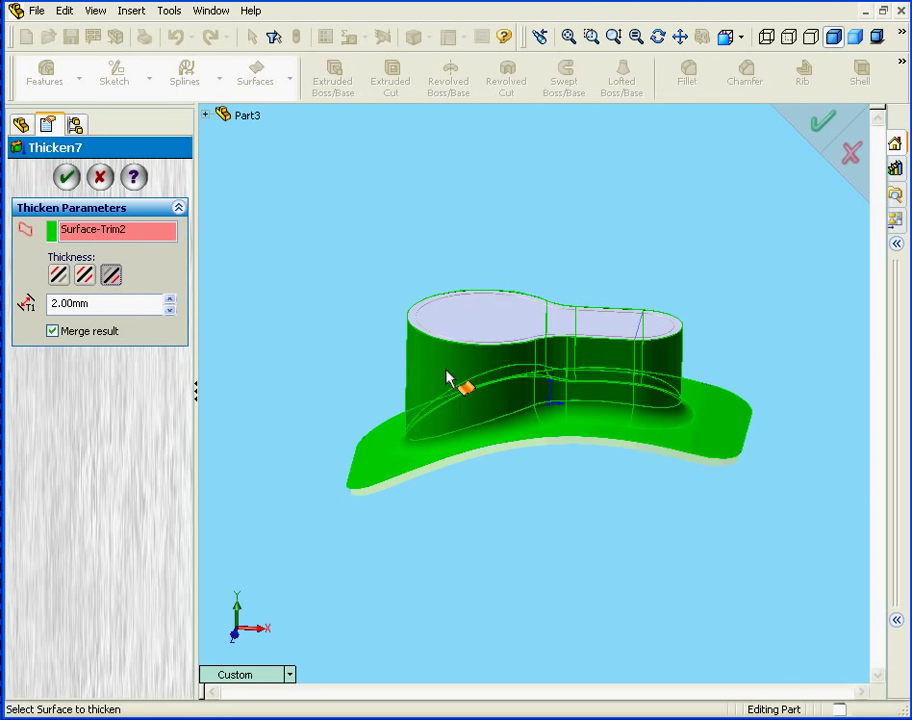
click(66, 177)
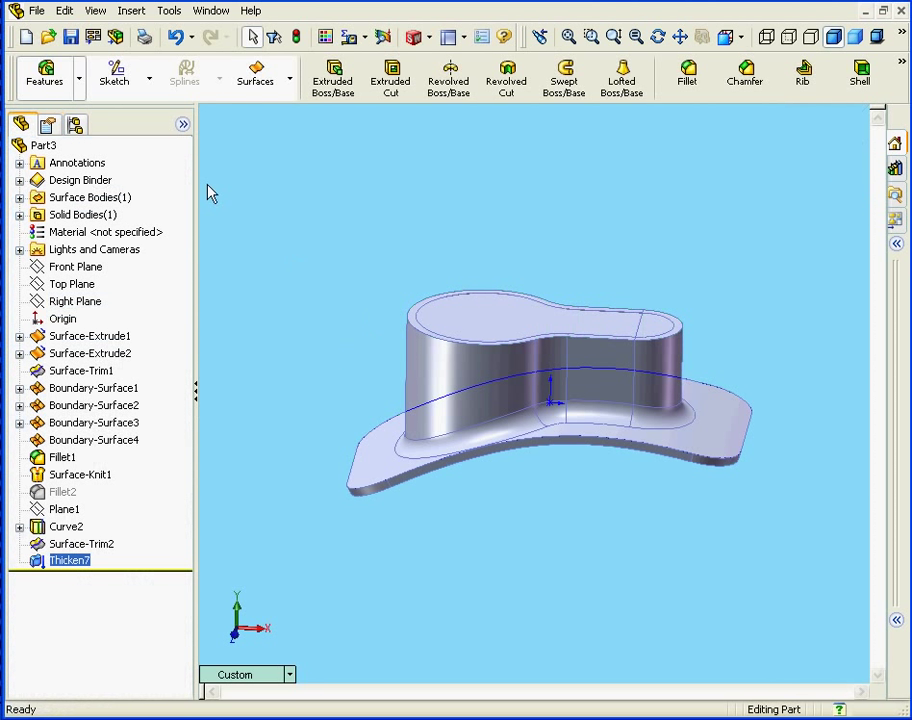
- Thicken the top surface 2 mm on both sides, merged into one solid as Thicken10
click(133, 12)
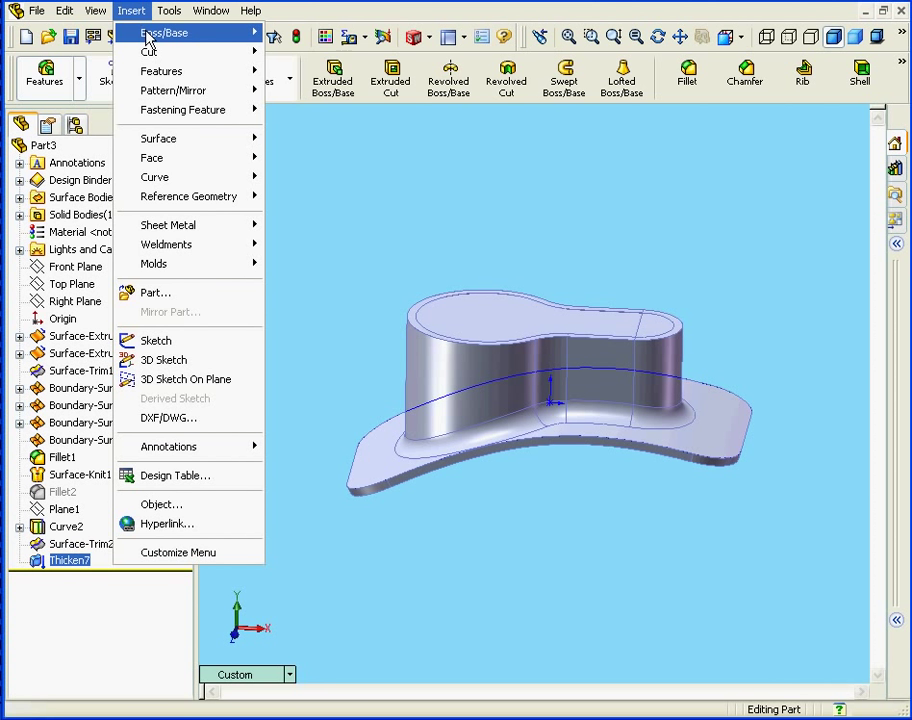
mouse_move(145, 36)
click(336, 119)
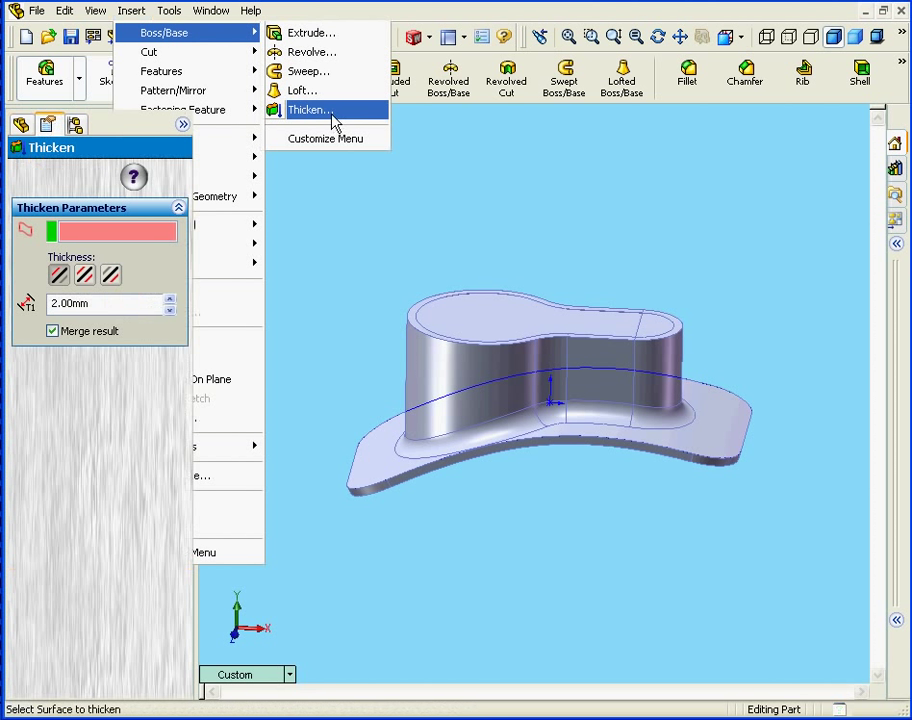
click(490, 319)
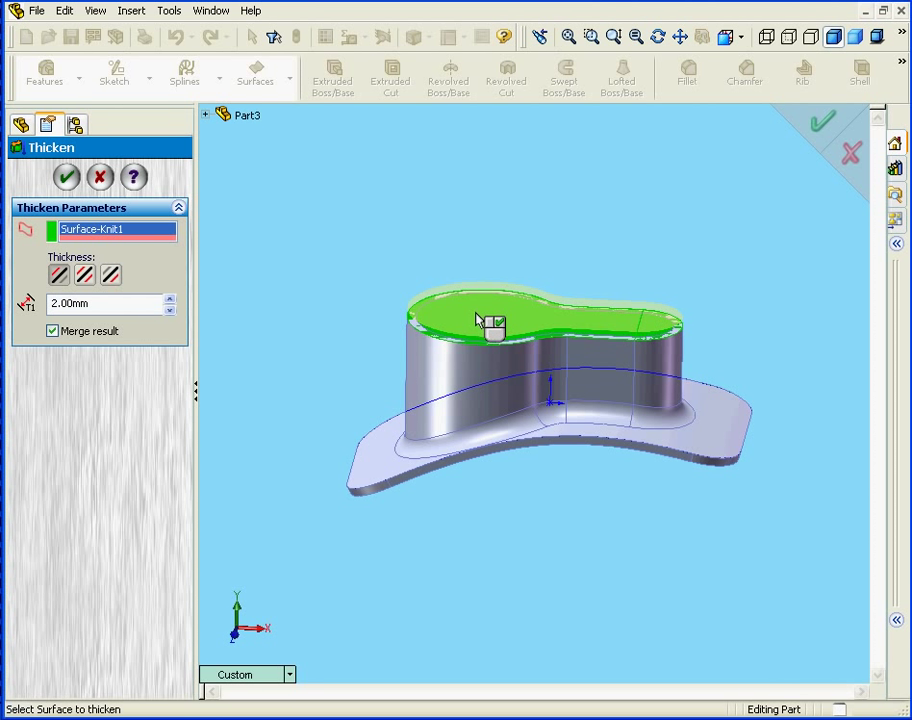
click(110, 276)
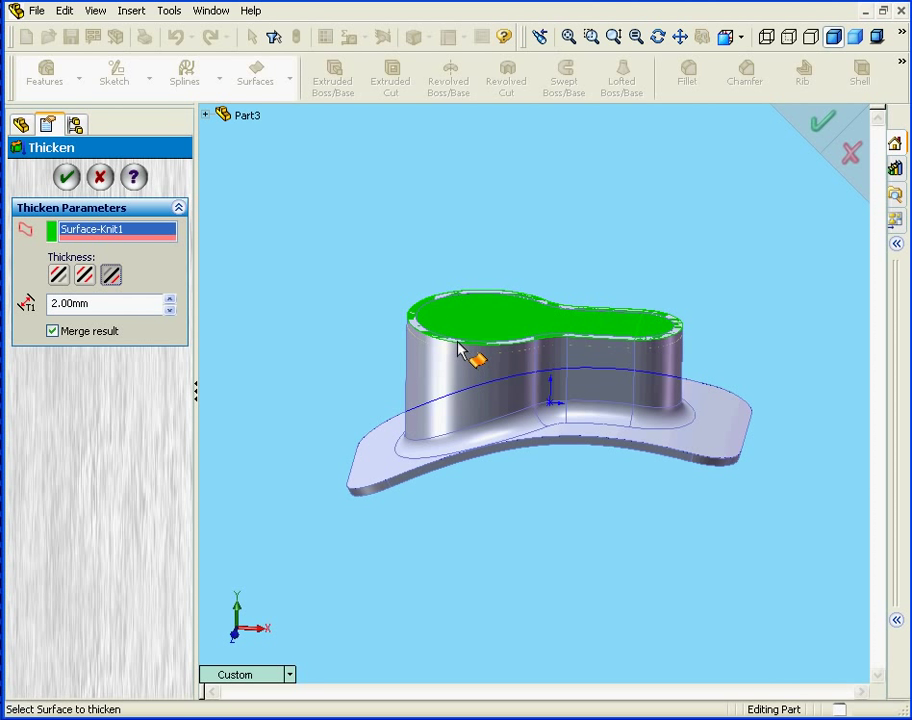
click(66, 177)
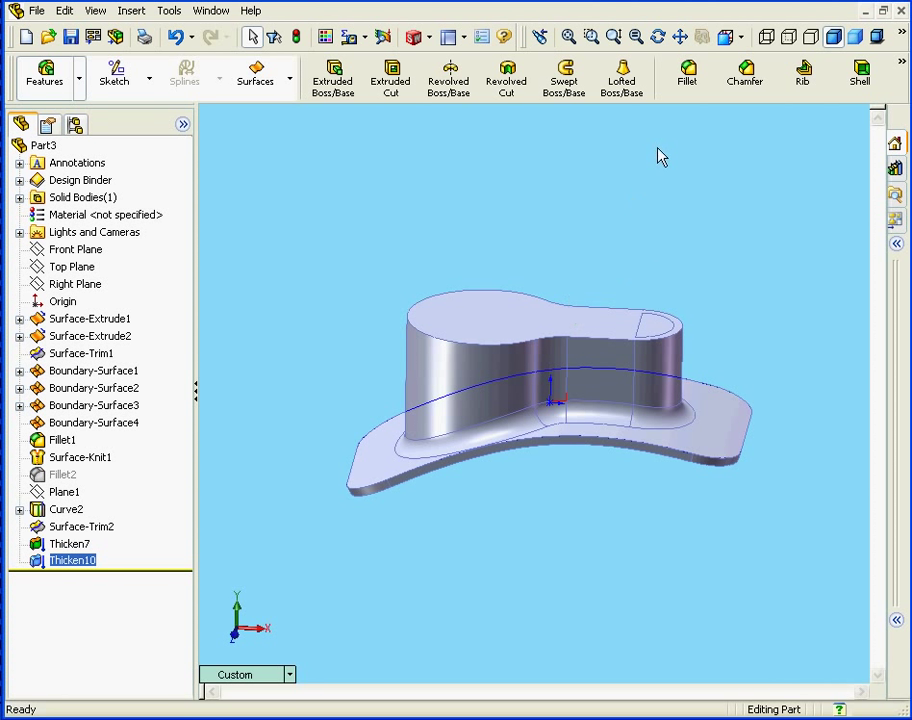
- Round the pocket rim on the hat's underside with a 4 mm fillet
click(690, 78)
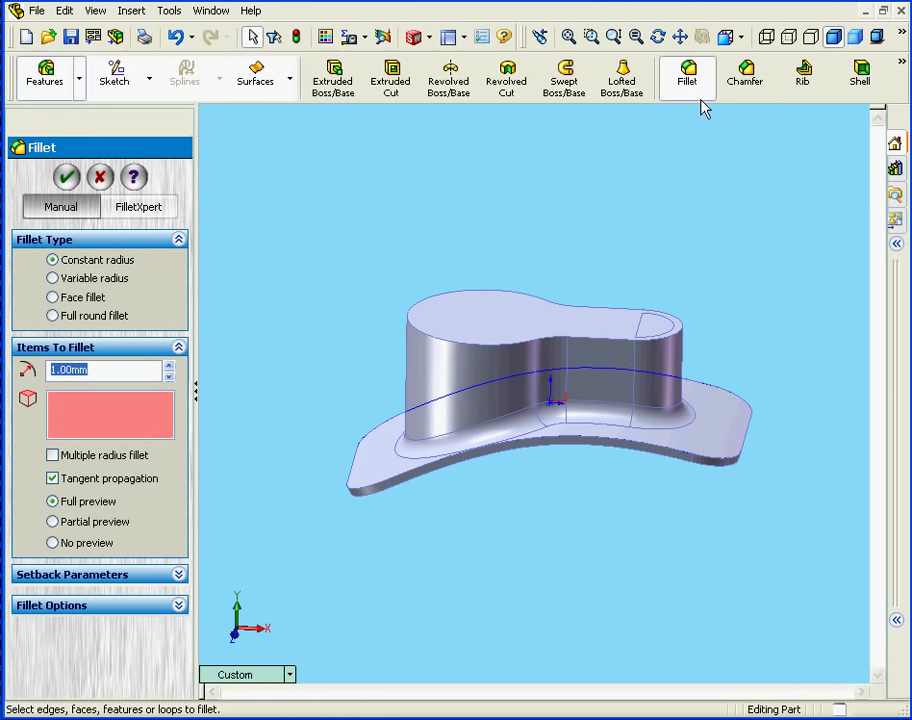
middle_drag(576, 387, 605, 183)
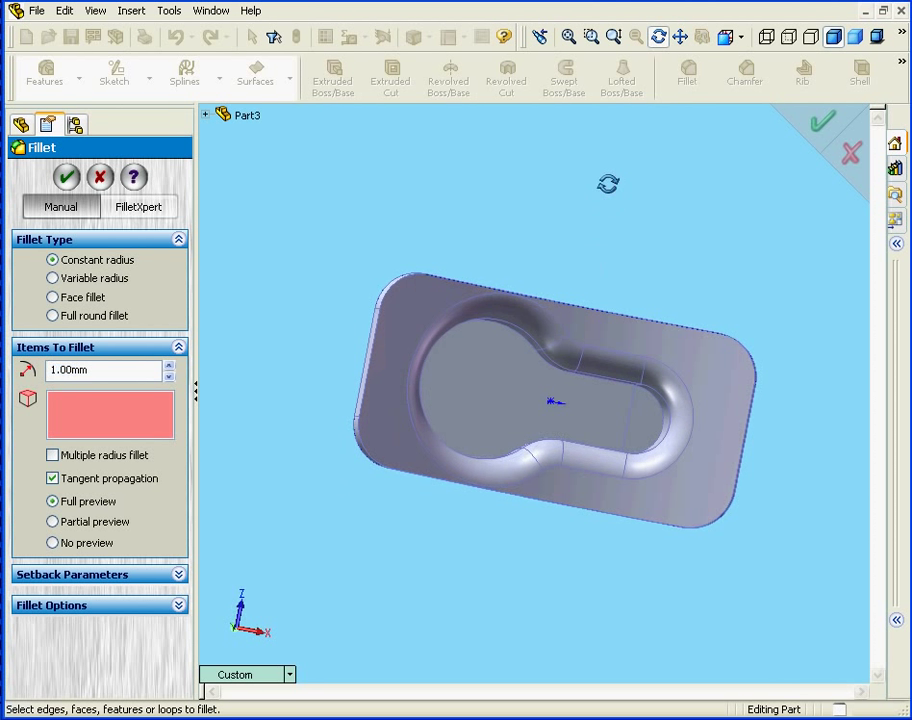
click(519, 340)
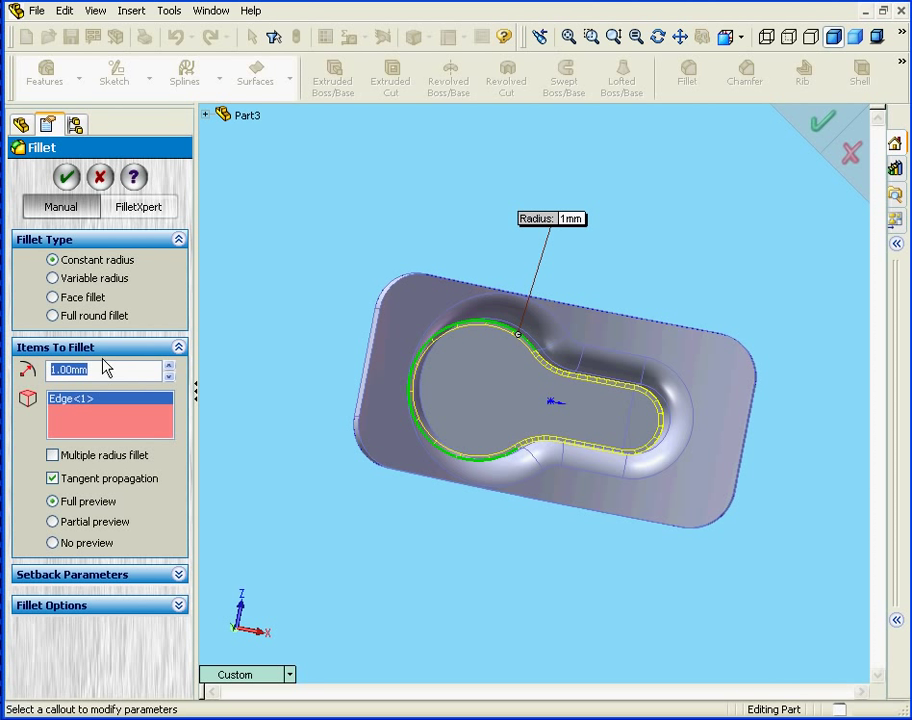
text(4)
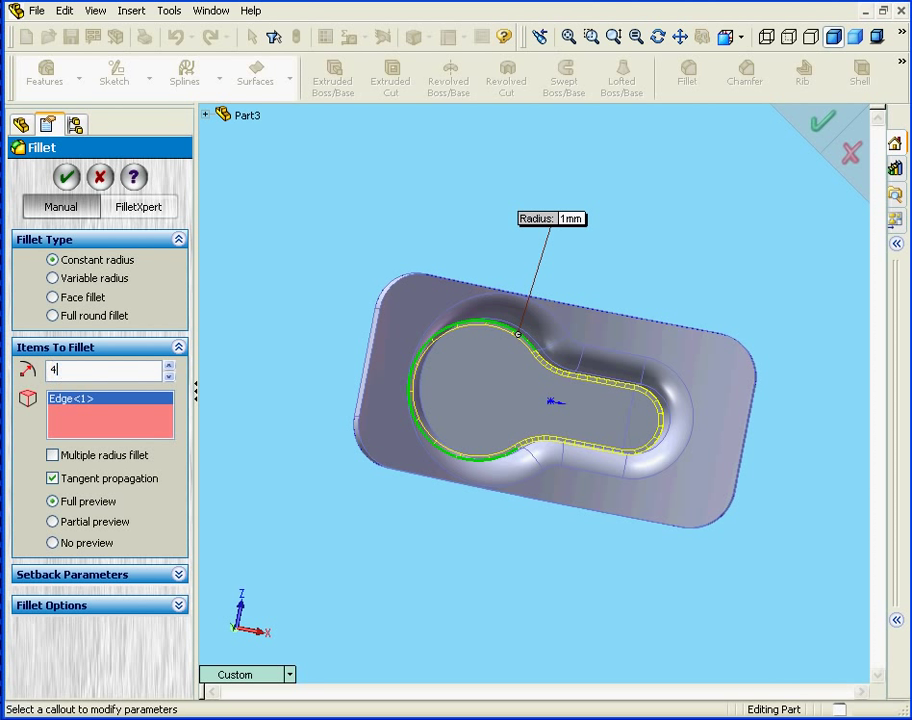
key(Return)
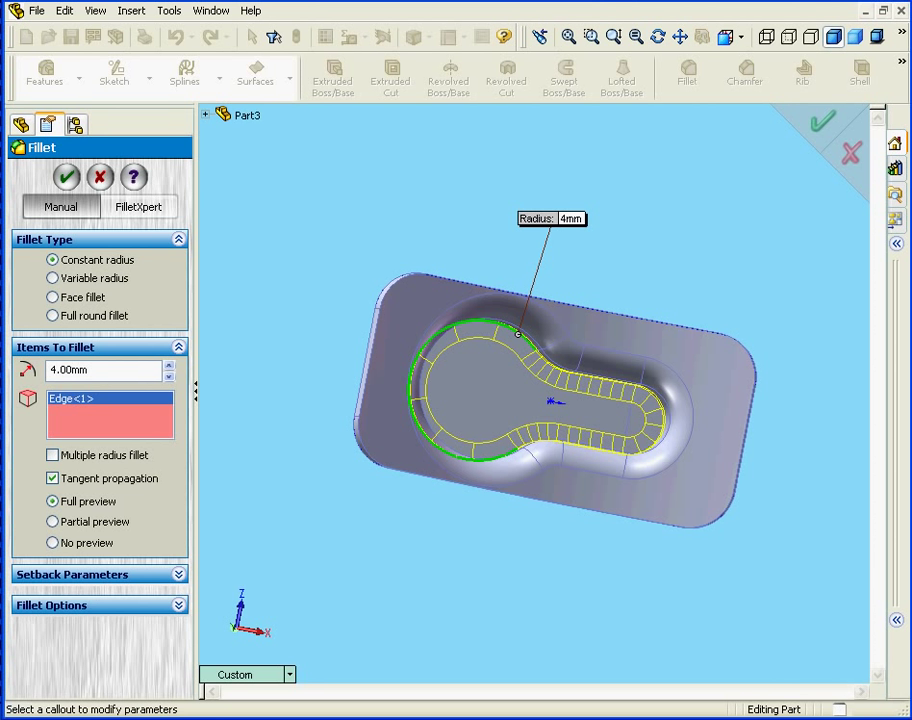
click(66, 177)
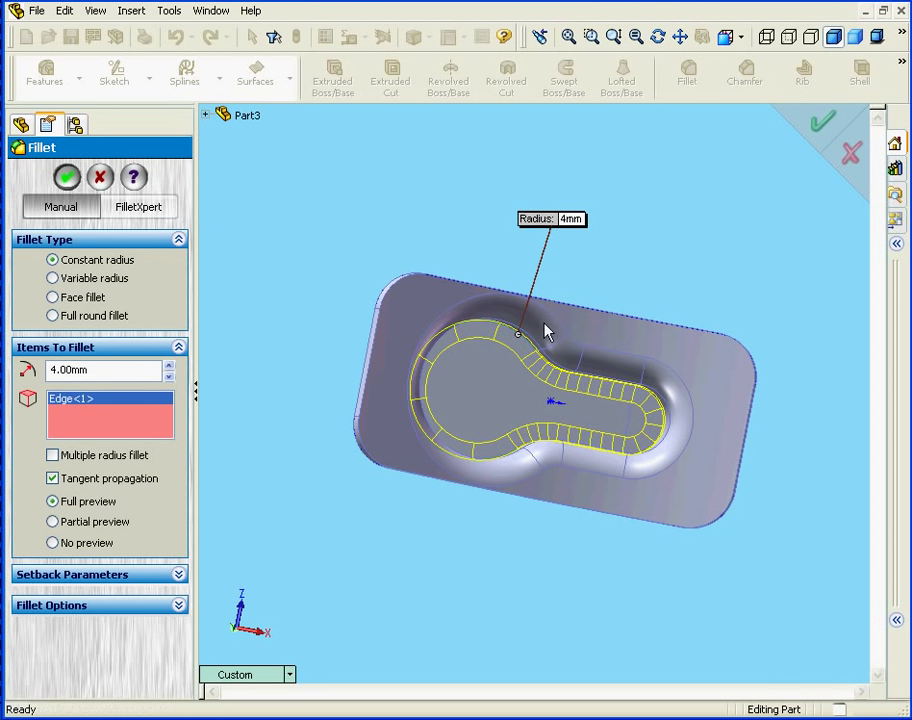
drag(538, 312, 509, 472)
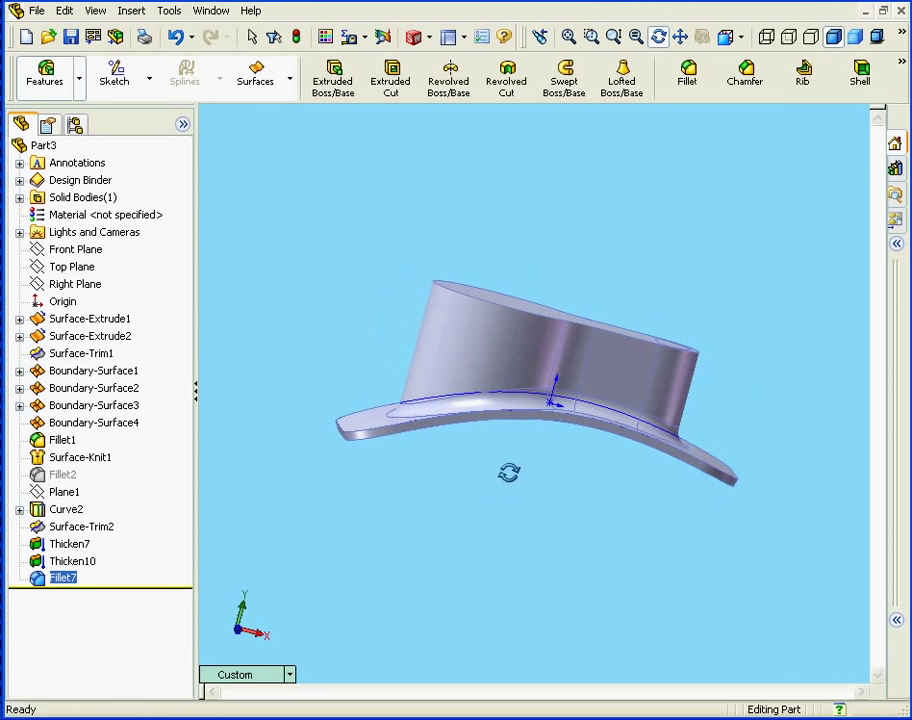
- Fillet the crown's top edge at 4 mm and orbit to inspect the fillets
key(Escape)
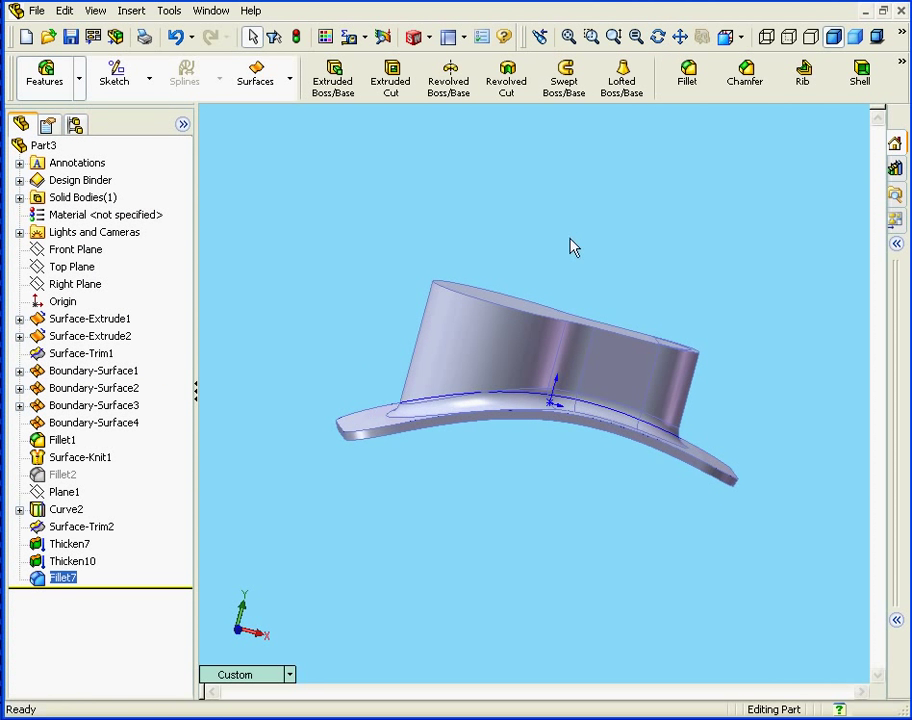
click(687, 72)
click(613, 340)
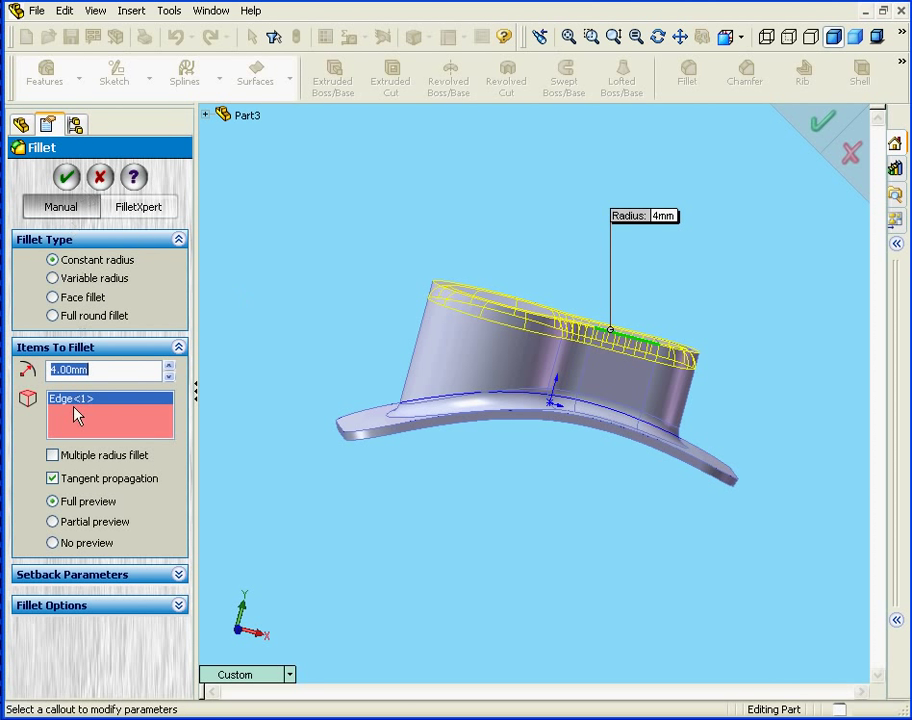
click(68, 178)
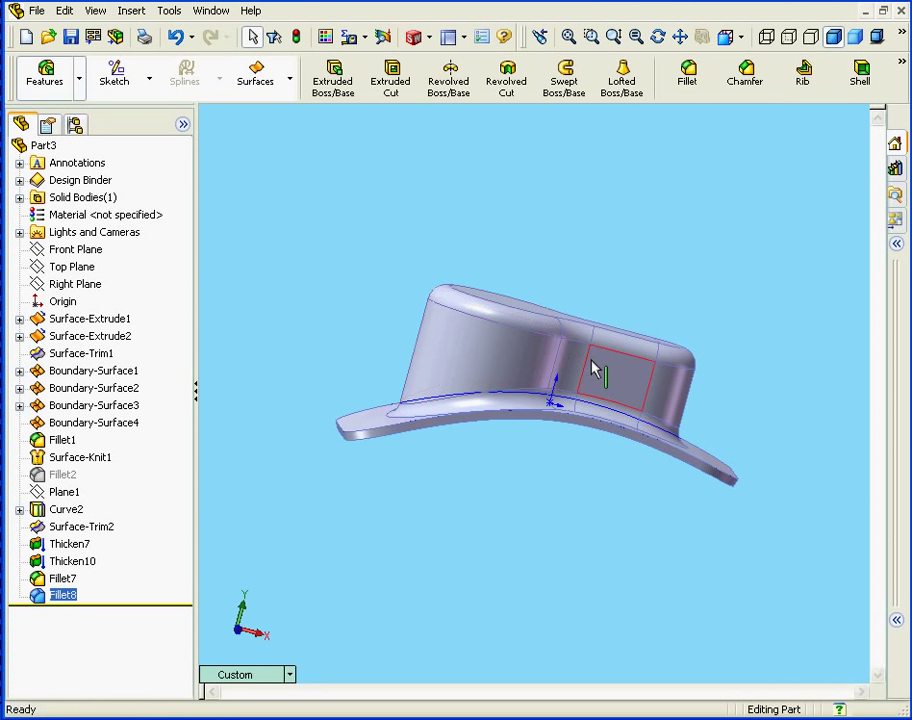
middle_drag(596, 366, 751, 195)
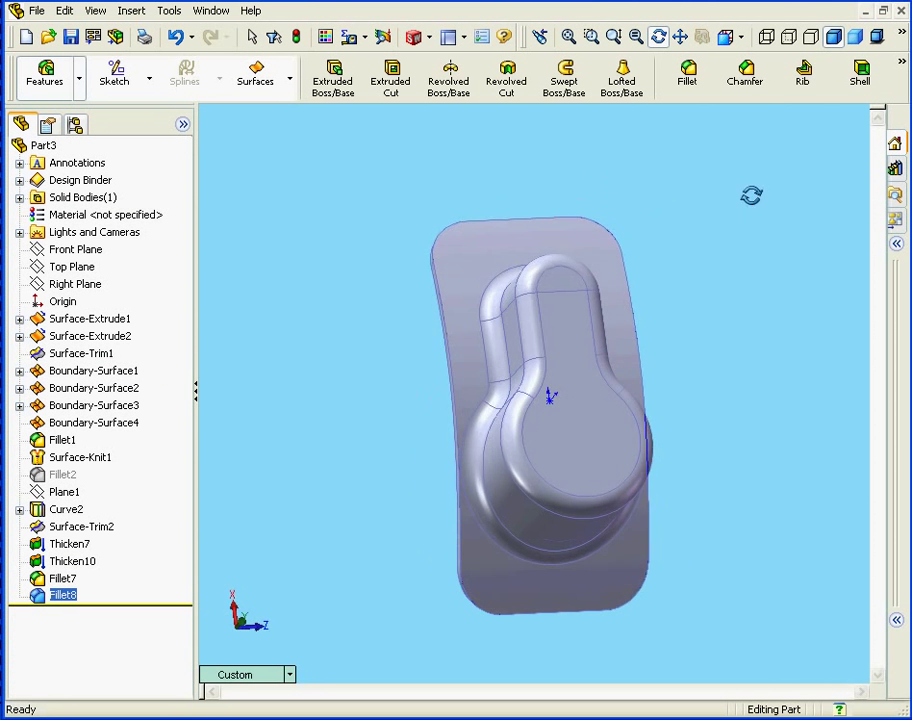
middle_drag(597, 505, 798, 246)
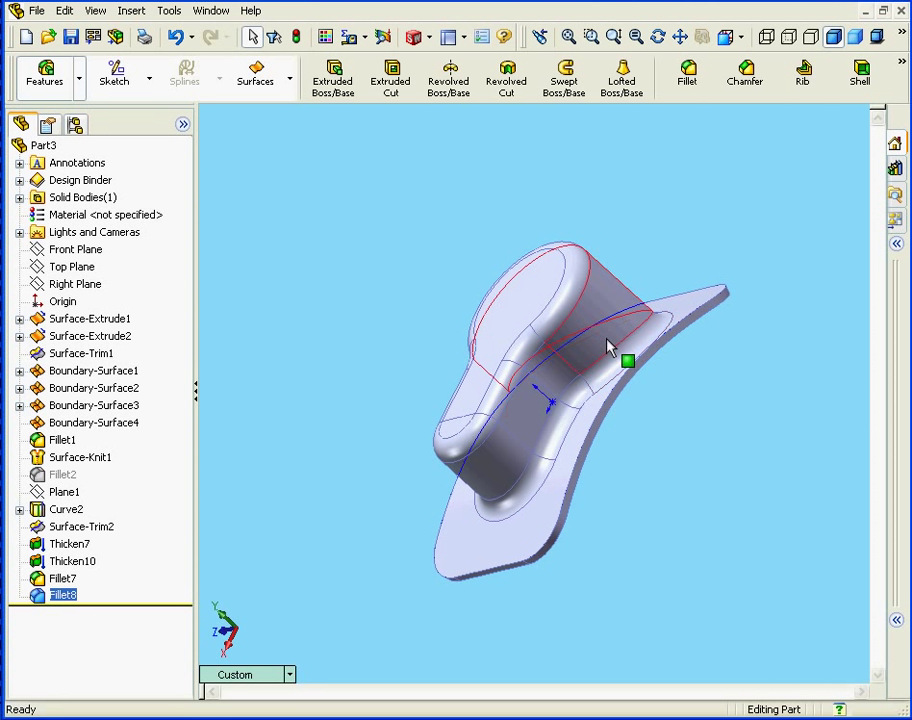